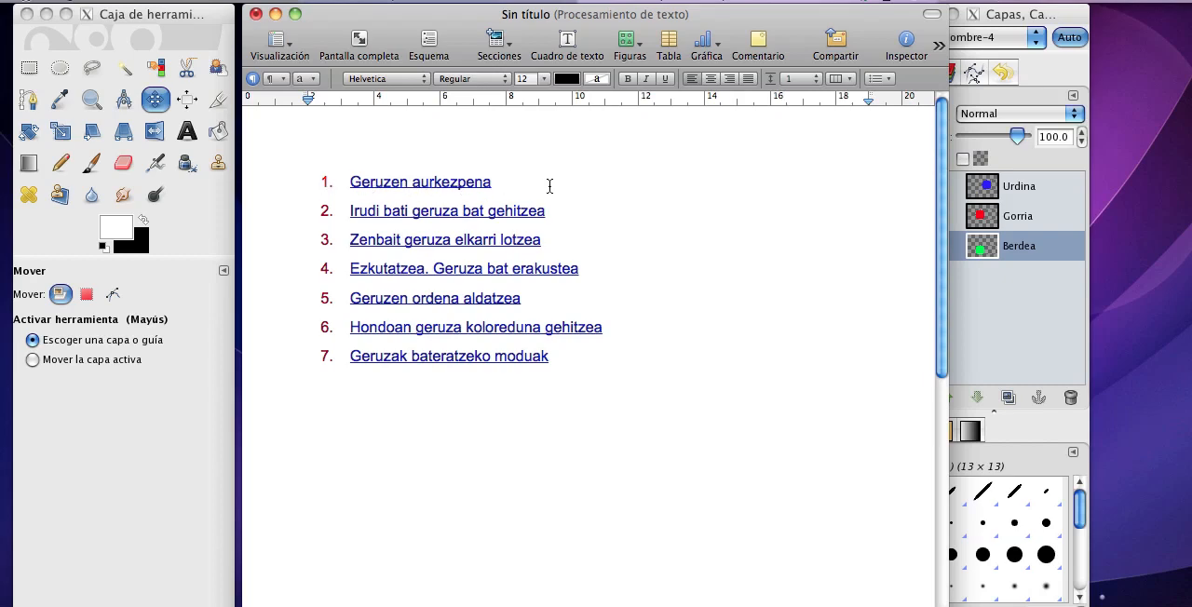
Put the text document away and start a new layer named Larrosa in the circles image.
left_click(276, 14)
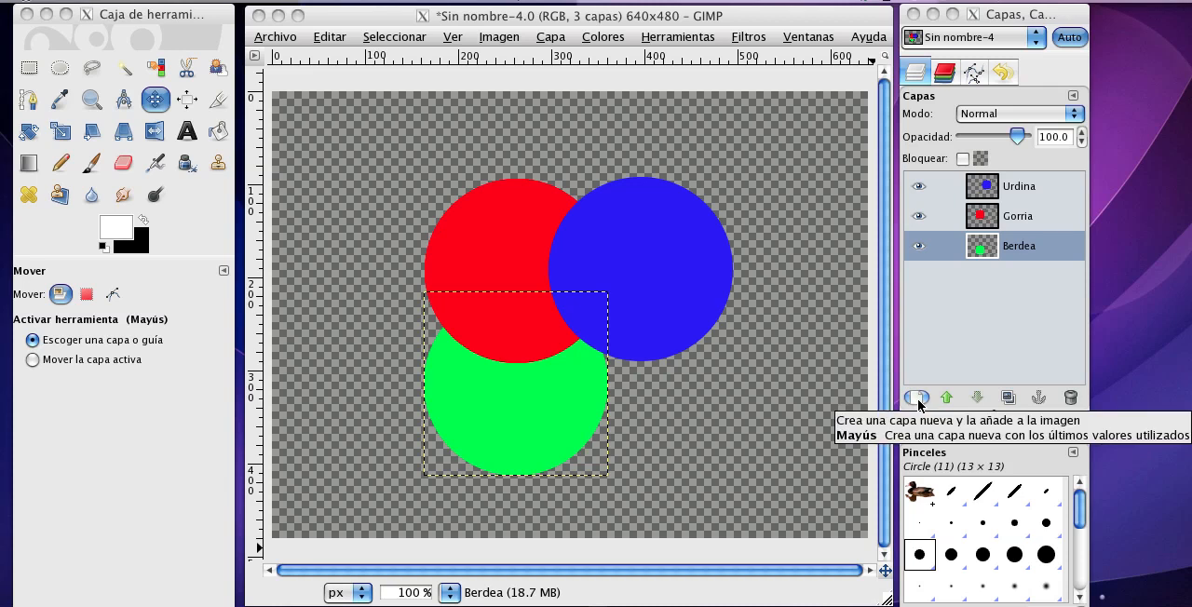
left_click(551, 37)
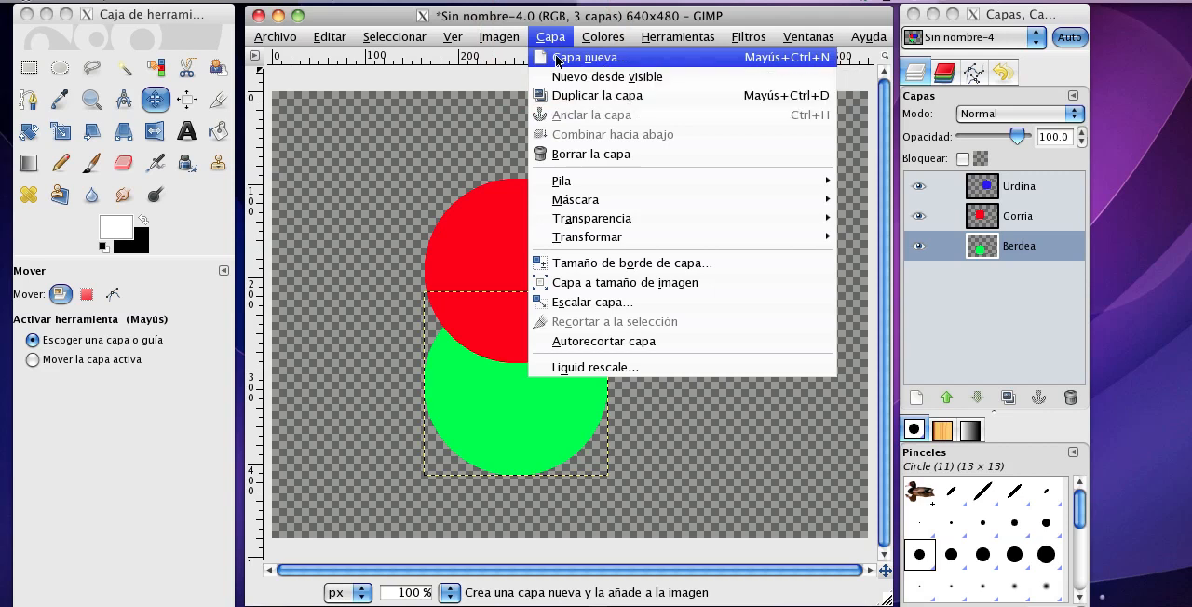
left_click(674, 65)
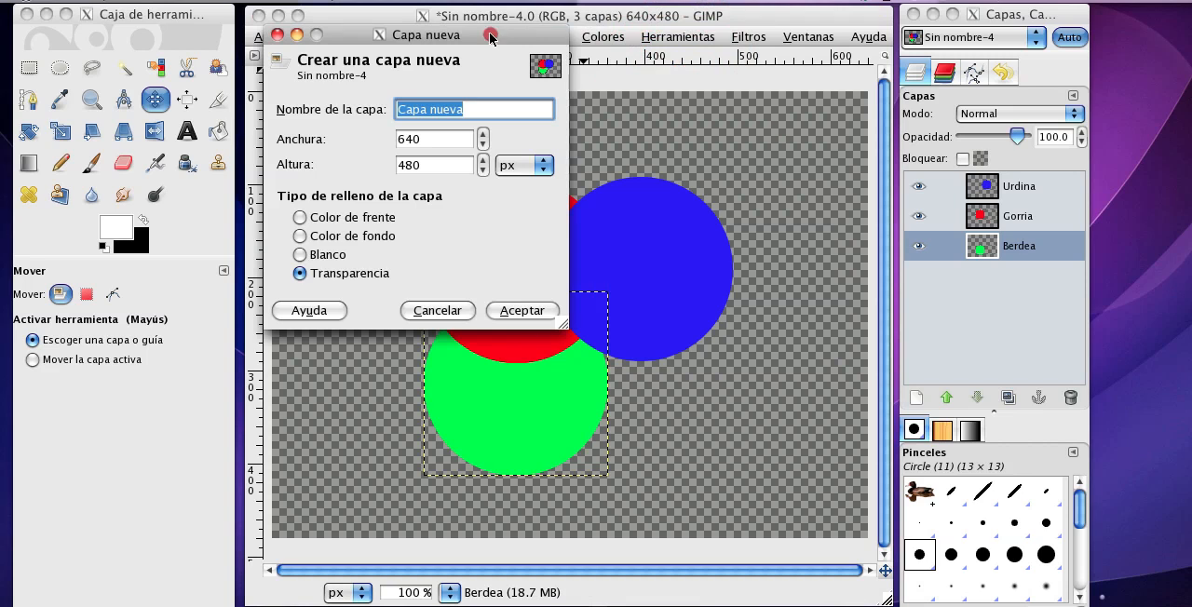
left_click_drag(490, 38, 618, 49)
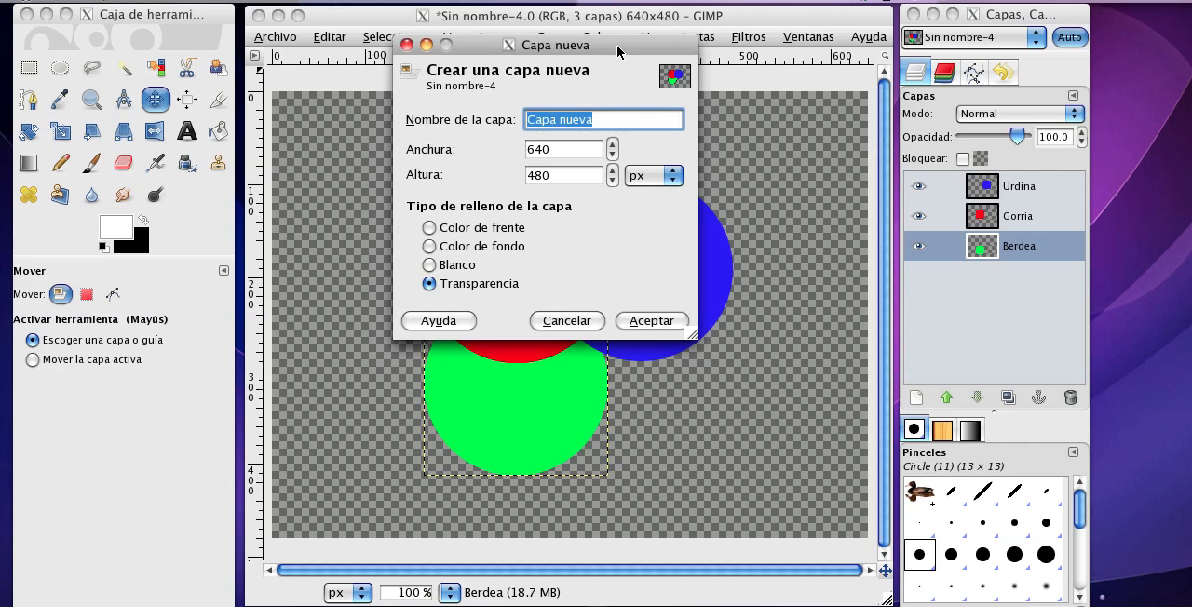
type("Larrosa")
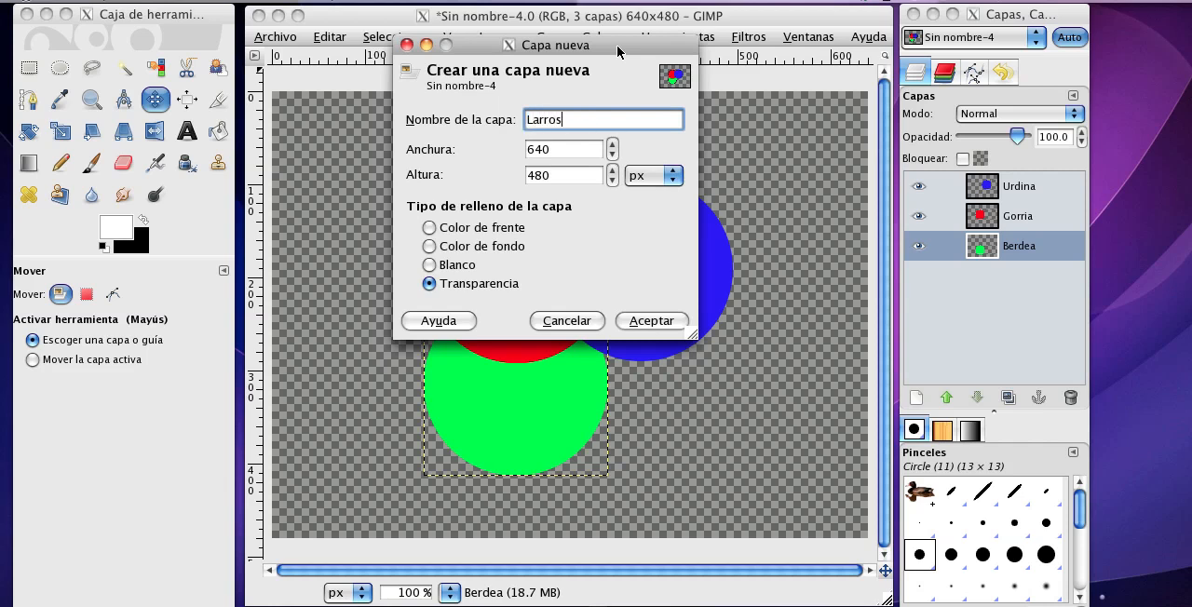
Set the new layer's size to 200 × 200 px and create it with a transparent fill.
double_click(568, 147)
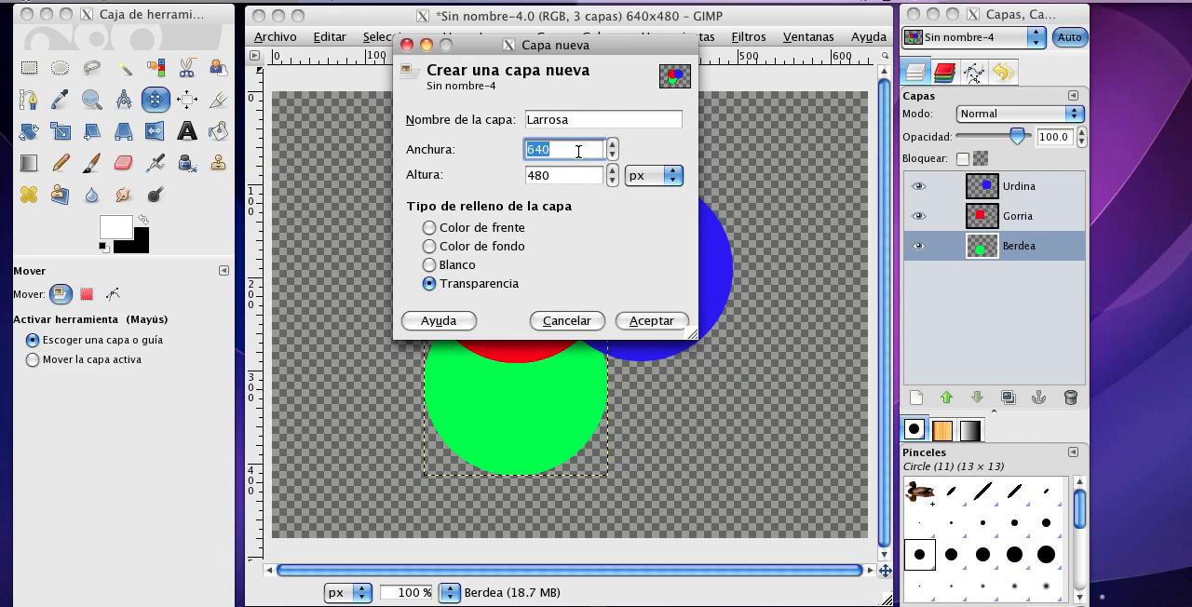
type("200")
key("Tab")
type("2")
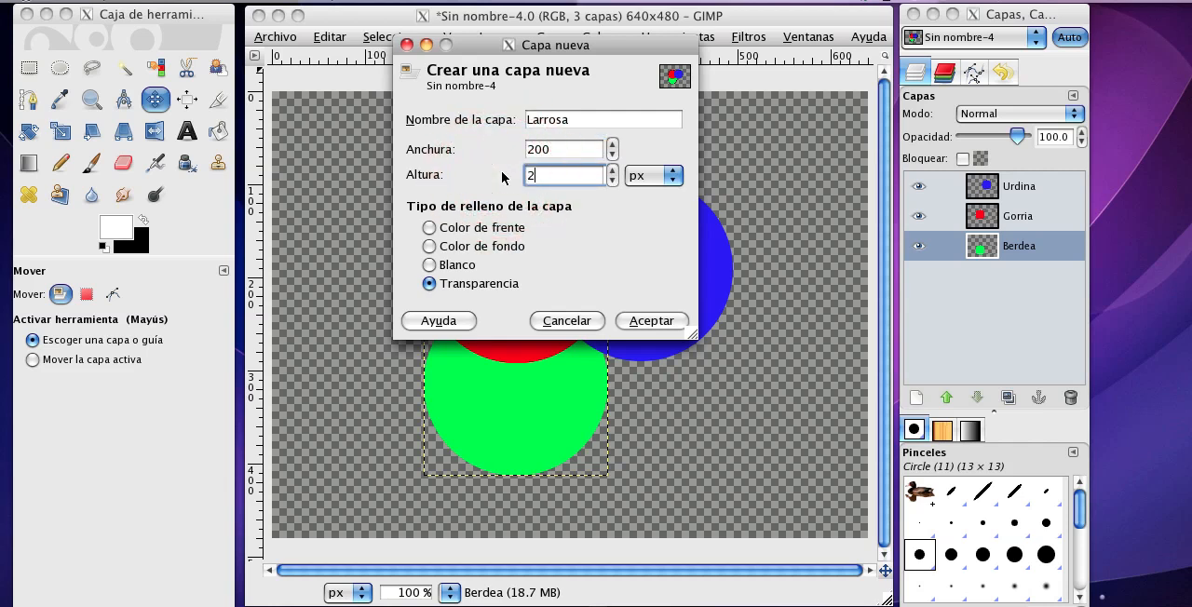
type("00")
left_click(642, 322)
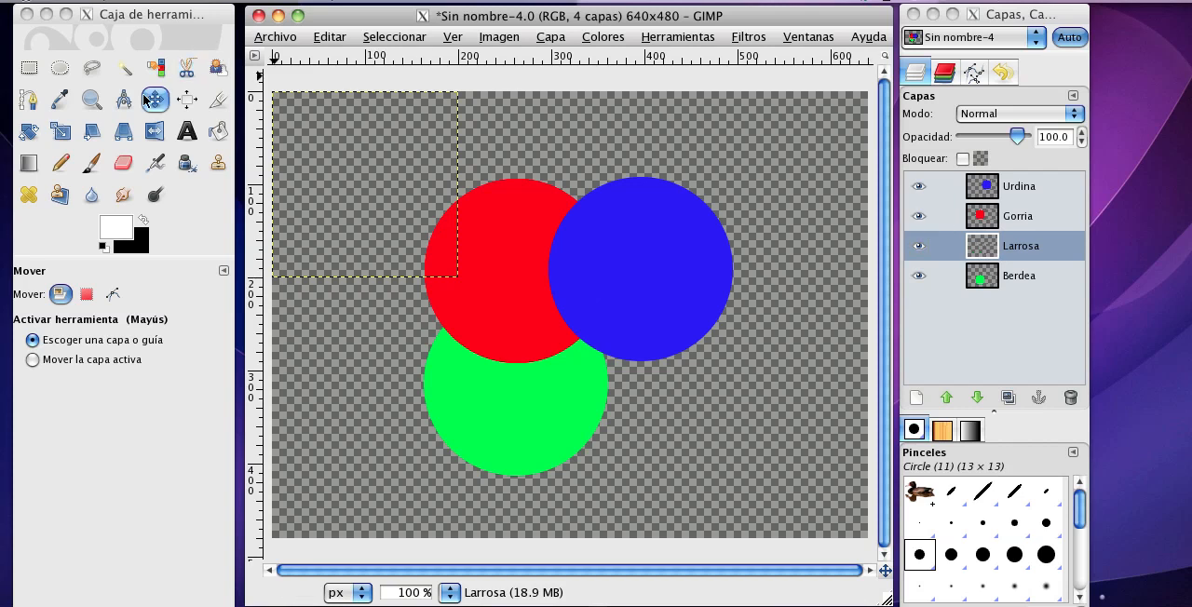
Make a circular selection of about 199 × 199 px filling the Larrosa layer and paint it magenta with the brush.
left_click(59, 69)
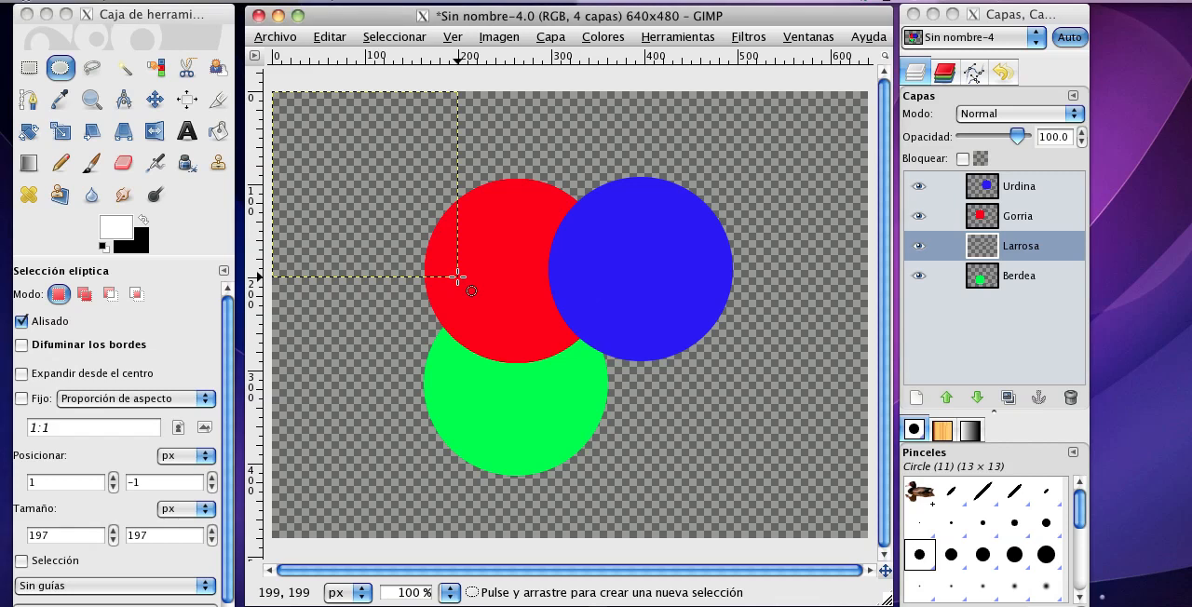
left_click_drag(457, 277, 272, 91)
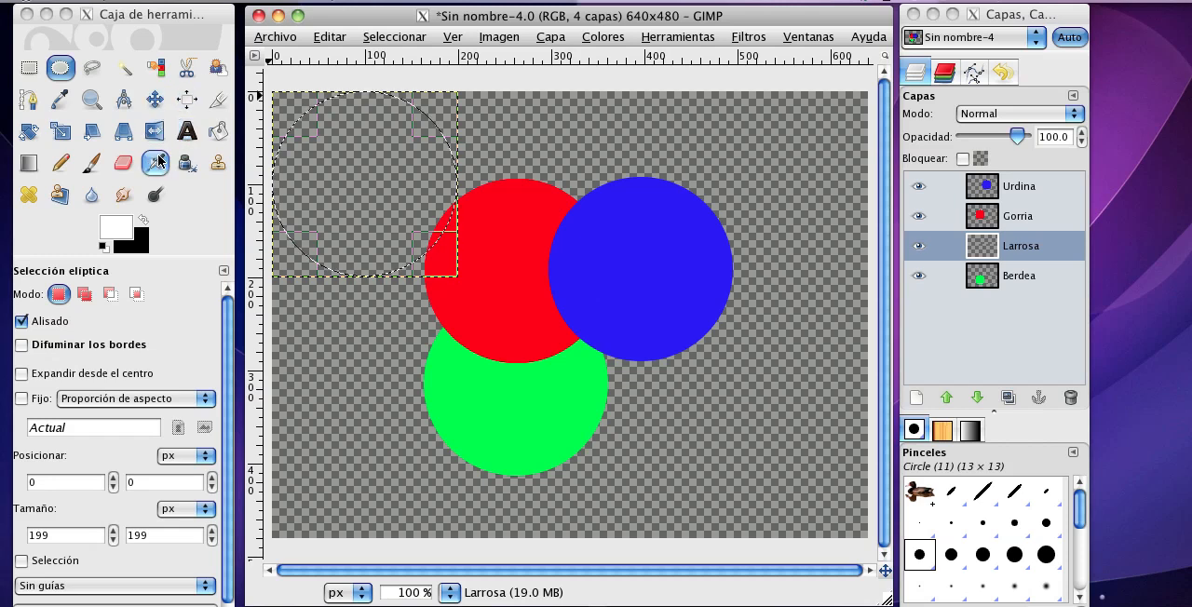
left_click(98, 165)
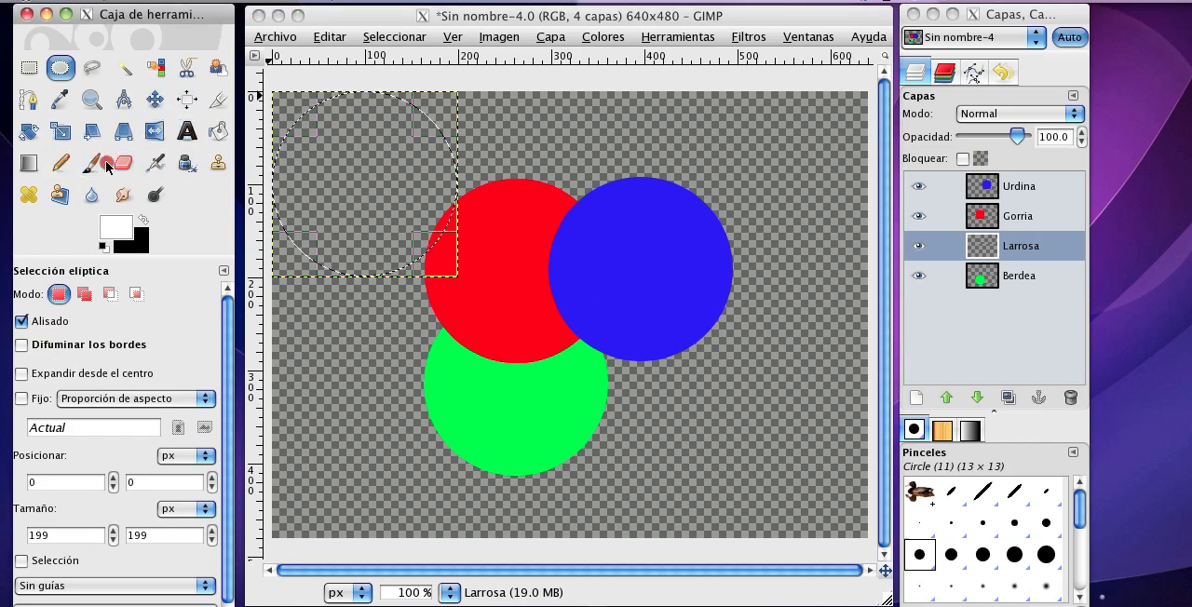
left_click(118, 229)
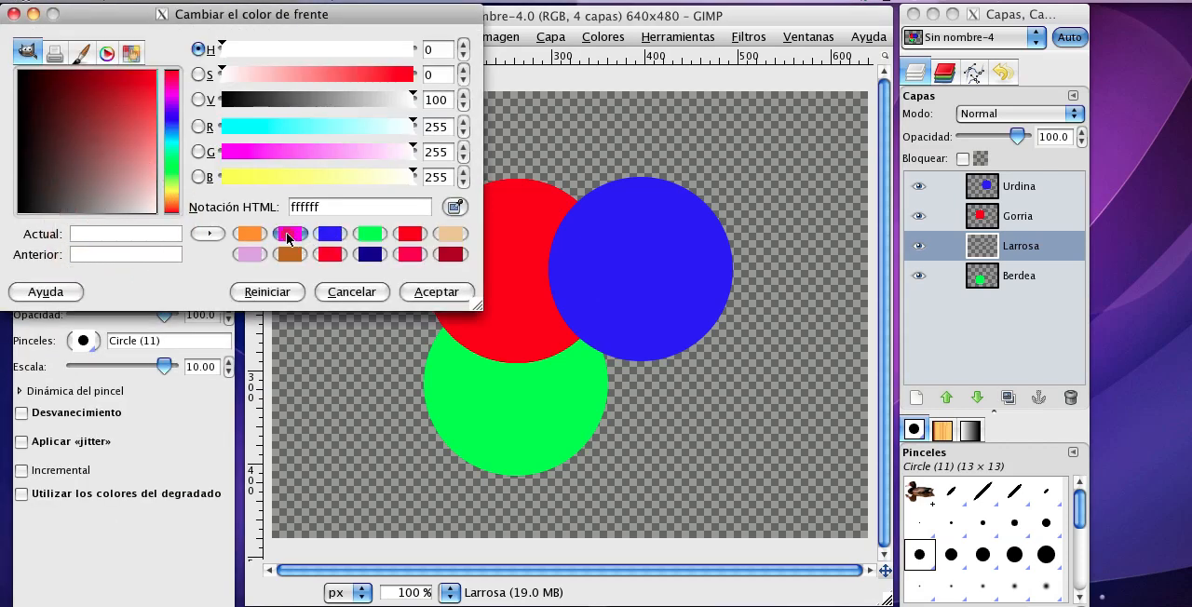
left_click(290, 234)
left_click(435, 291)
left_click(428, 256)
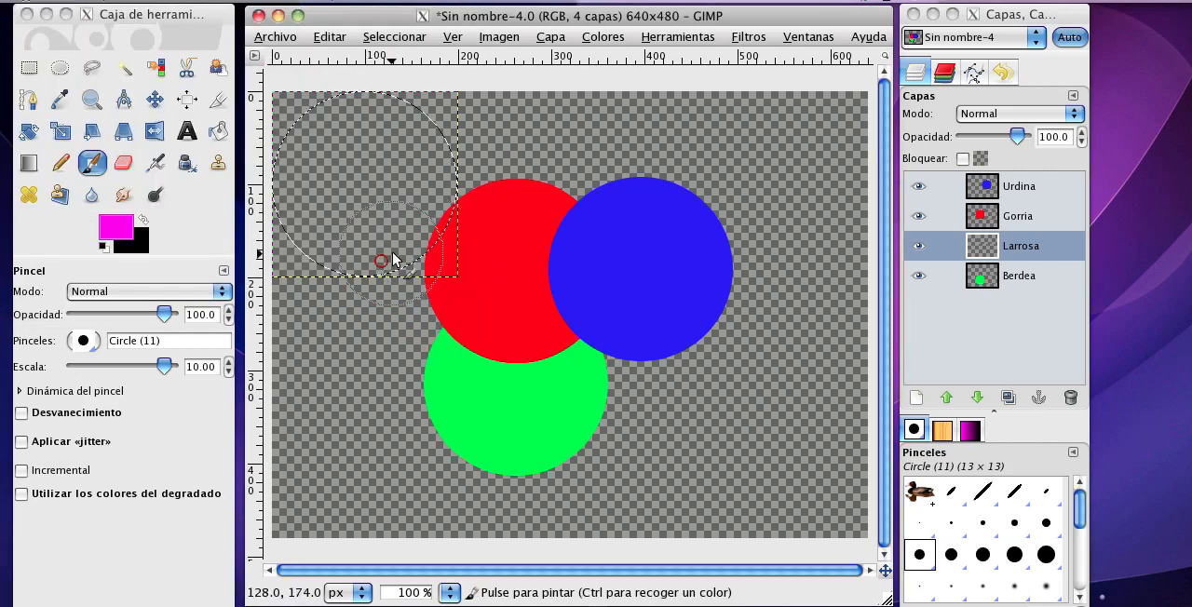
mouse_move(391, 253)
left_mouse_down()
mouse_move(425, 220)
mouse_move(323, 285)
mouse_move(472, 114)
mouse_move(209, 191)
mouse_move(337, 116)
mouse_move(305, 177)
mouse_move(353, 221)
mouse_move(362, 88)
mouse_move(429, 184)
mouse_move(357, 264)
mouse_move(479, 271)
left_mouse_up()
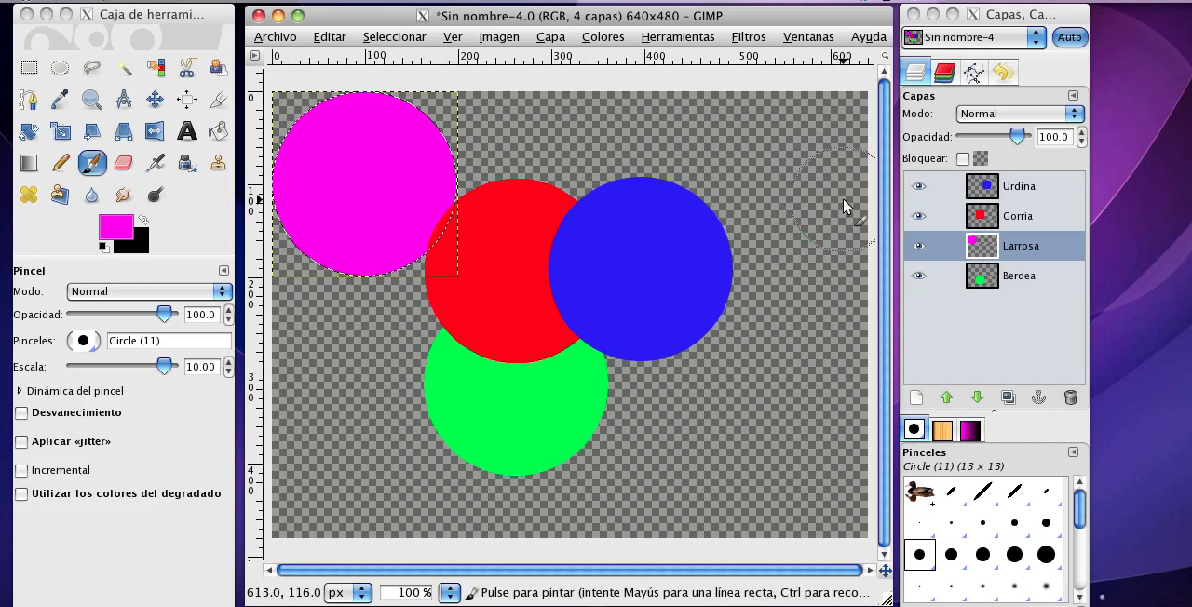
Move the magenta circle below the blue circle, beside the green one.
left_click(154, 100)
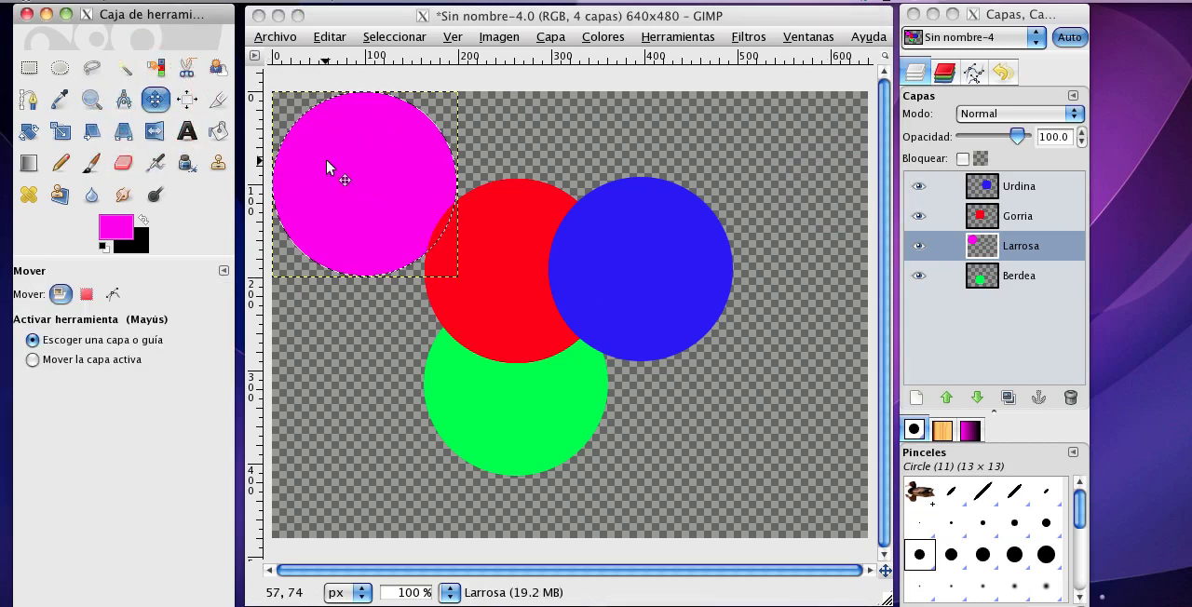
left_click(388, 186)
left_click_drag(371, 171, 624, 413)
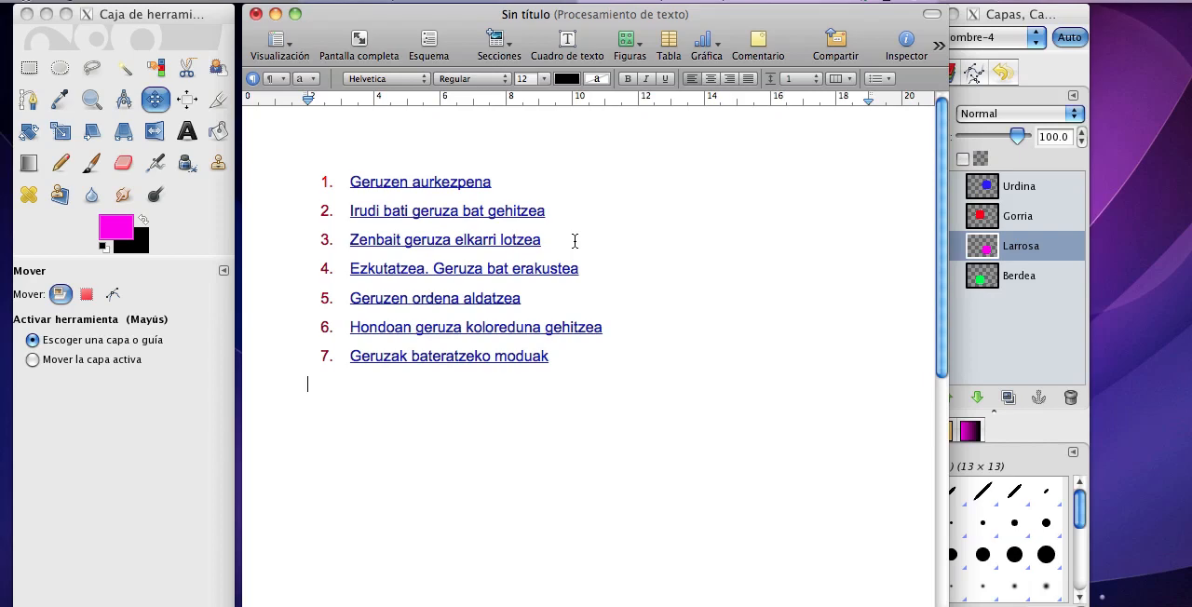
Put the text document away and shift the magenta circle slightly up and to the right.
left_click(276, 14)
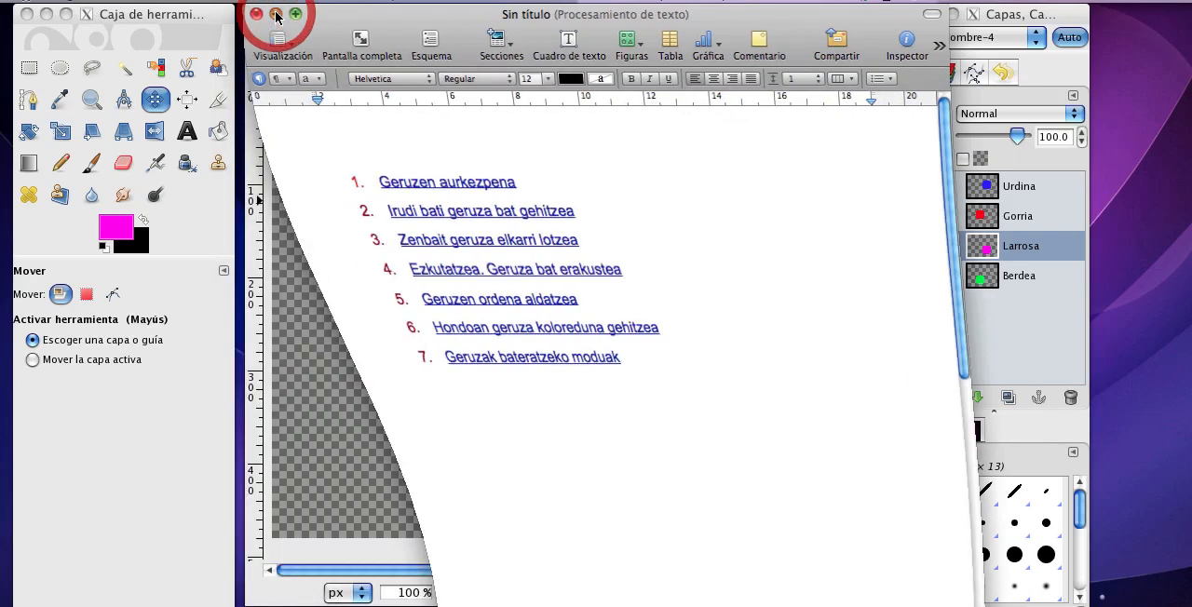
left_click(513, 16)
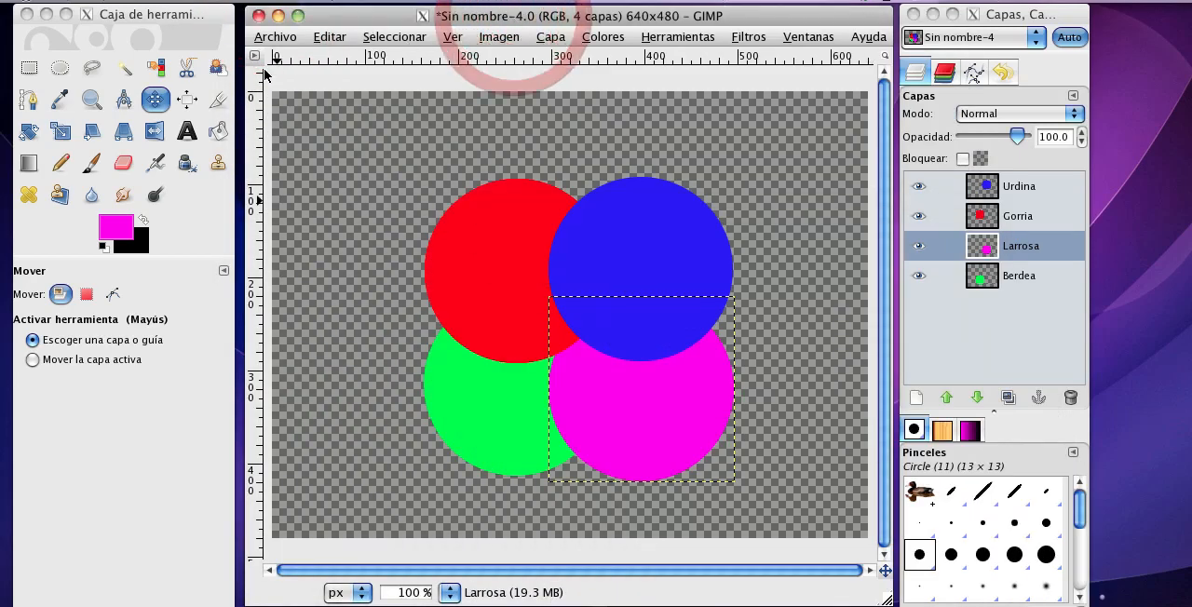
left_click(154, 100)
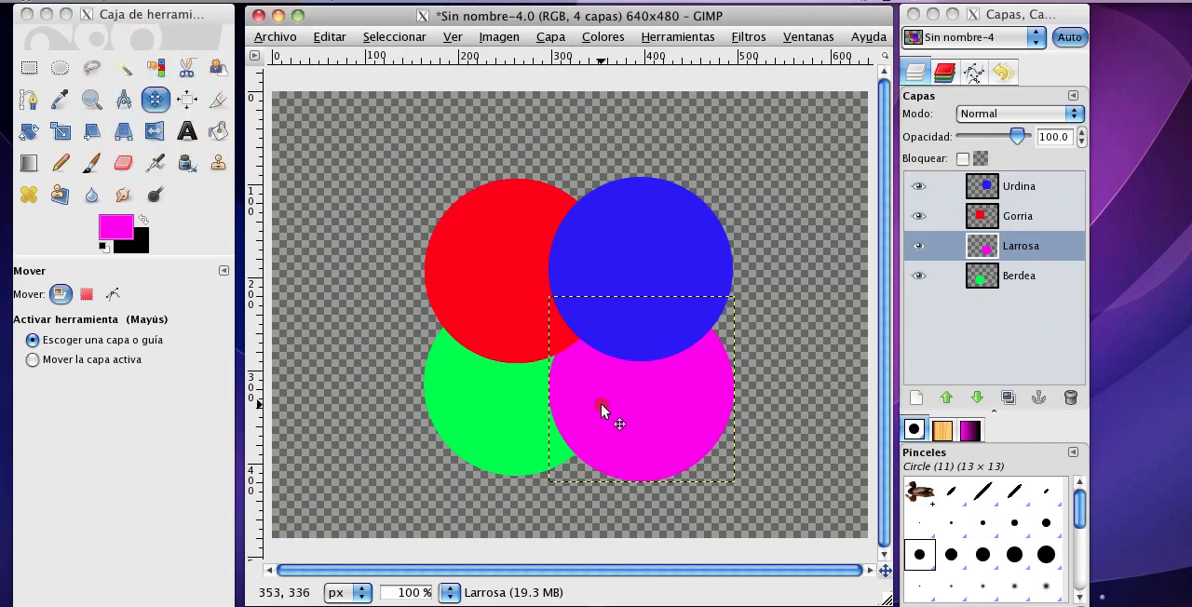
mouse_move(650, 418)
left_mouse_down()
mouse_move(636, 380)
mouse_move(647, 412)
left_mouse_up()
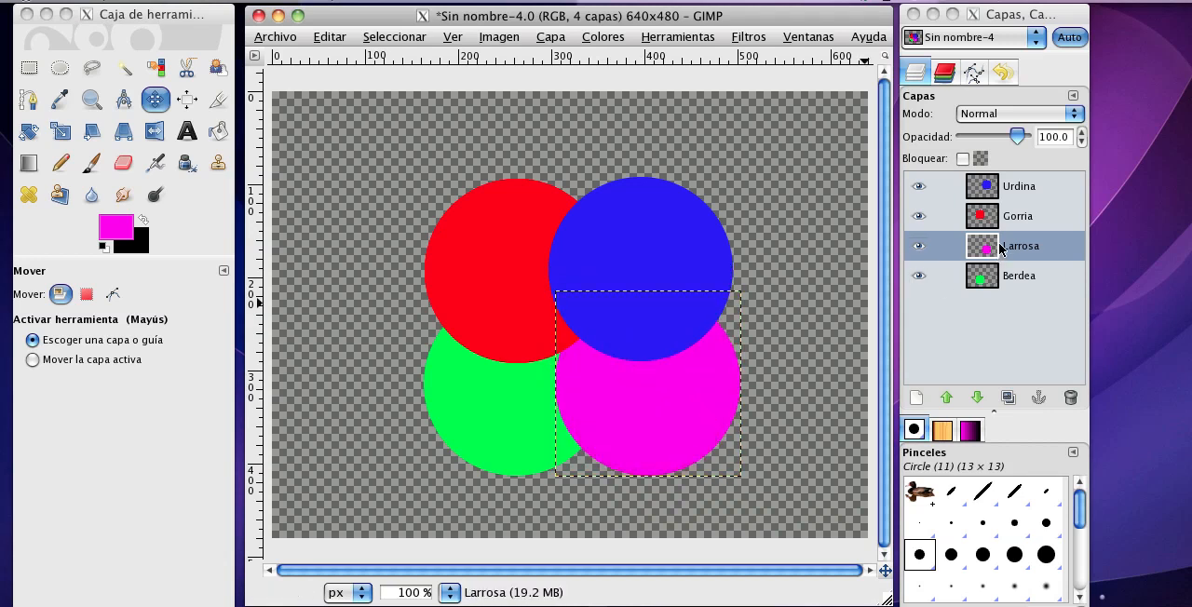
Select the Gorria layer and shift the red circle slightly up and to the left.
left_click(1016, 219)
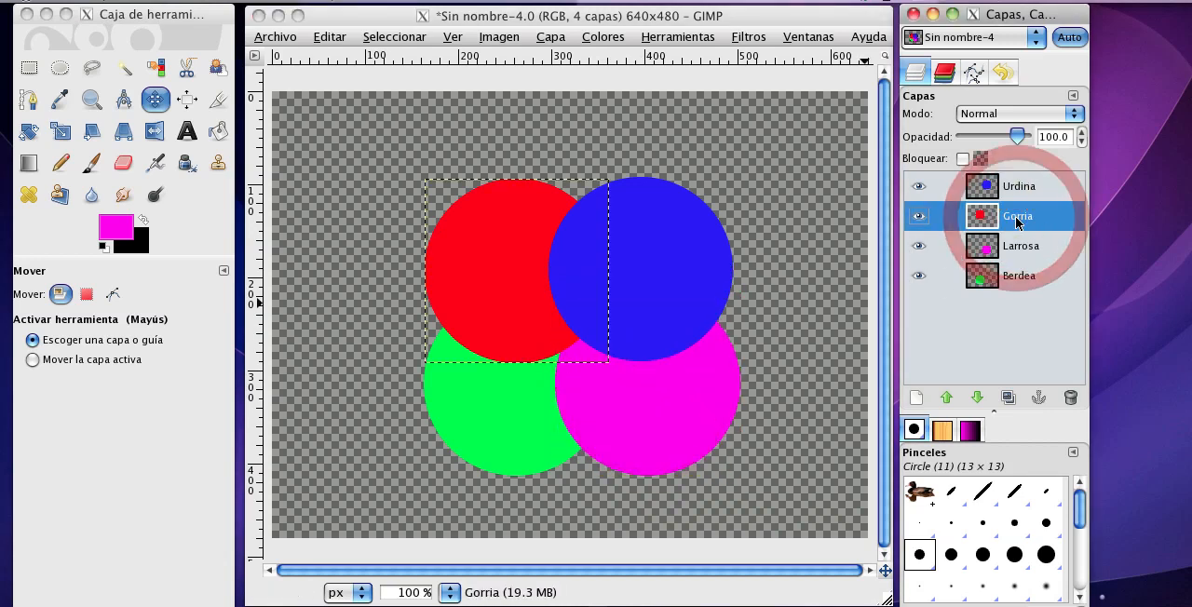
left_click_drag(524, 276, 511, 263)
left_click_drag(512, 265, 534, 264)
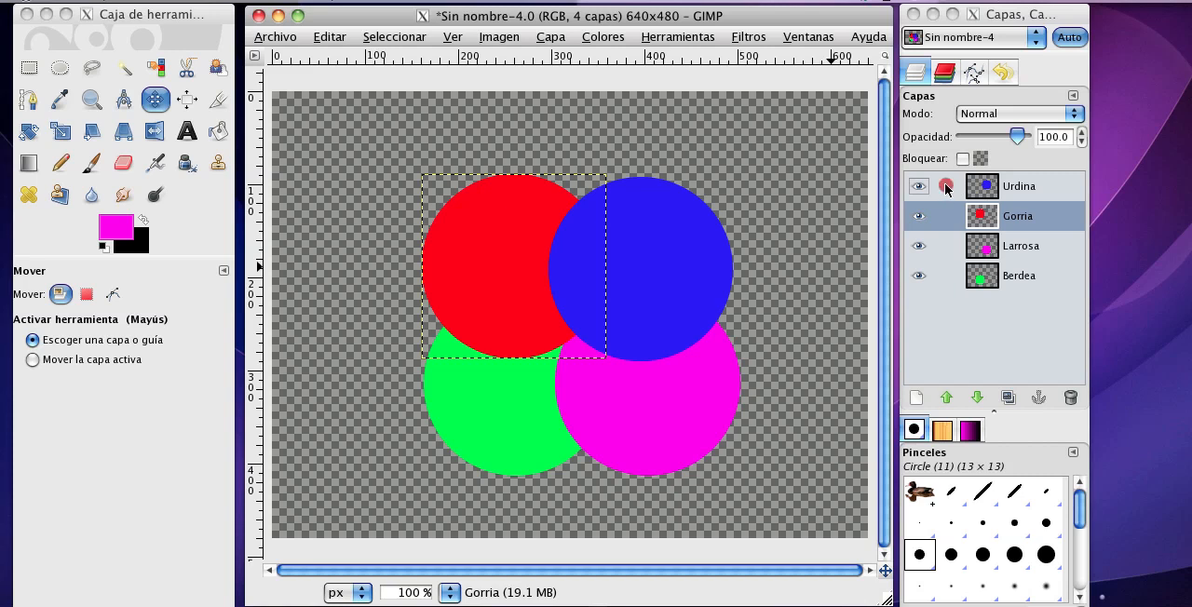
Link the Urdina and Larrosa layers and move the blue and magenta circles together slightly to the right and down.
left_click(946, 206)
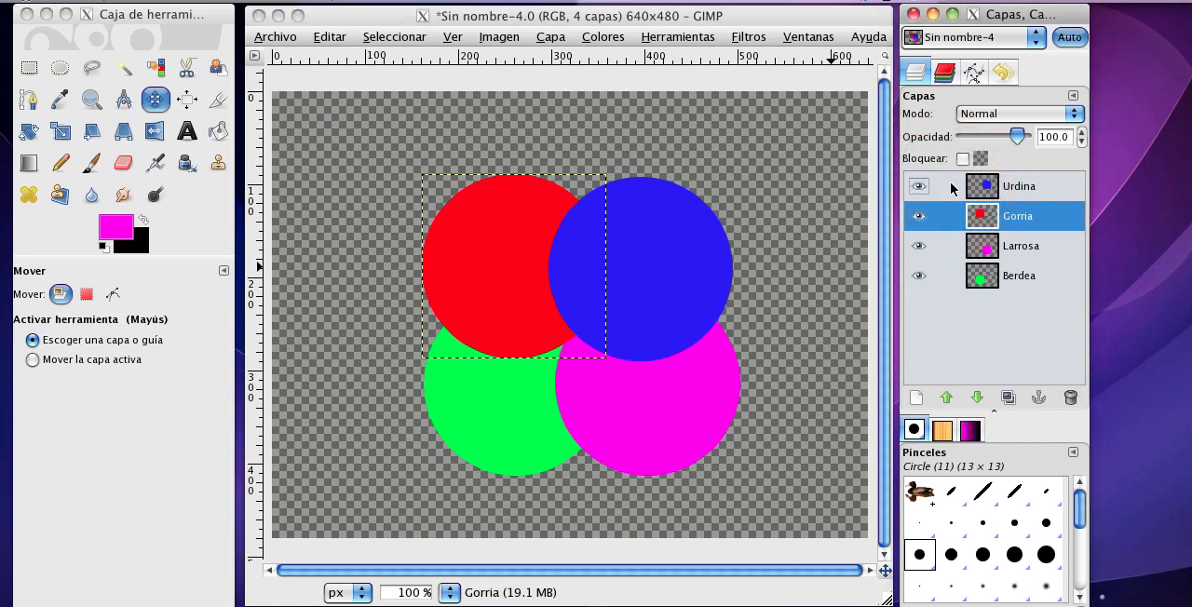
left_click(947, 186)
left_click(946, 245)
left_click(1004, 190)
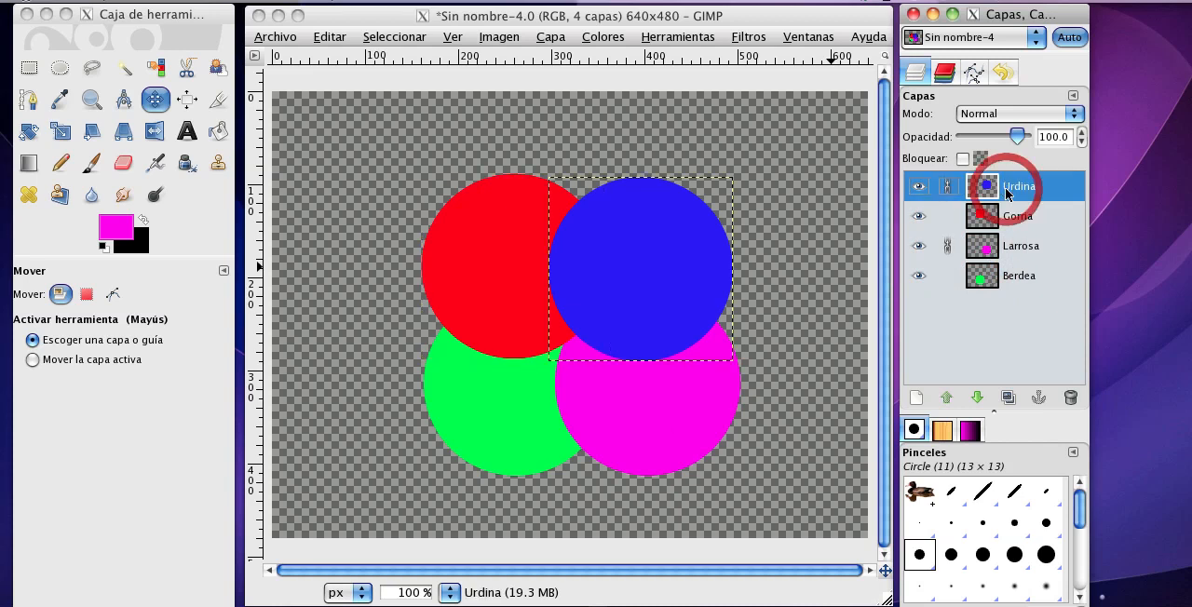
mouse_move(648, 244)
left_mouse_down()
mouse_move(683, 234)
mouse_move(658, 245)
mouse_move(678, 253)
mouse_move(645, 265)
left_mouse_up()
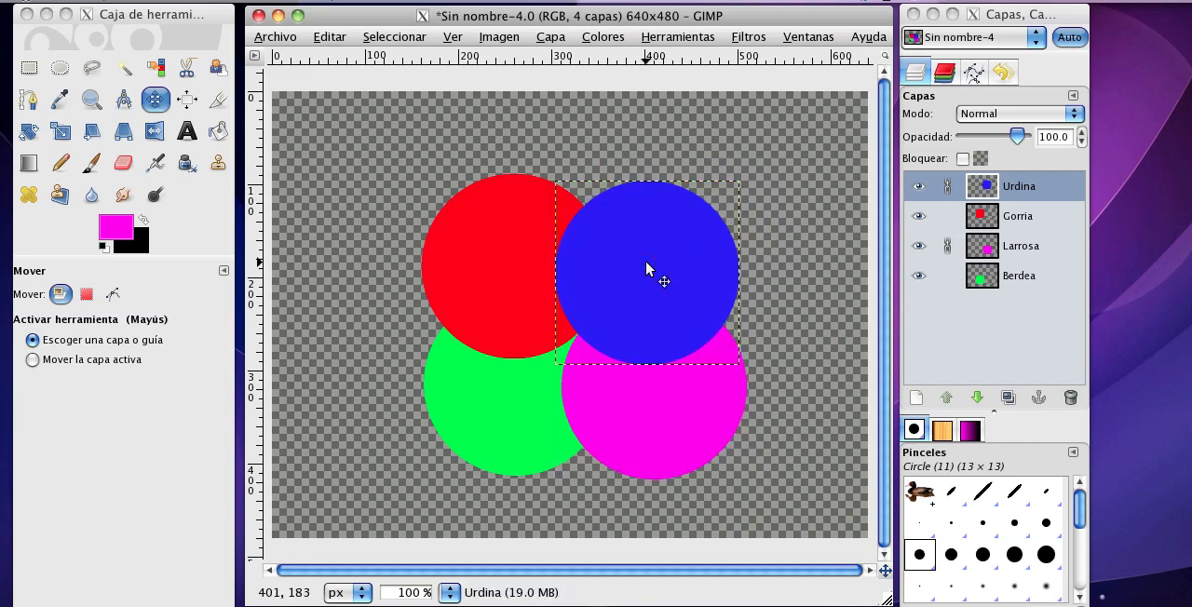
Link the Berdea layer to Urdina instead of Larrosa and move the blue and green circles together slightly to the right.
left_click(948, 246)
left_click(947, 246)
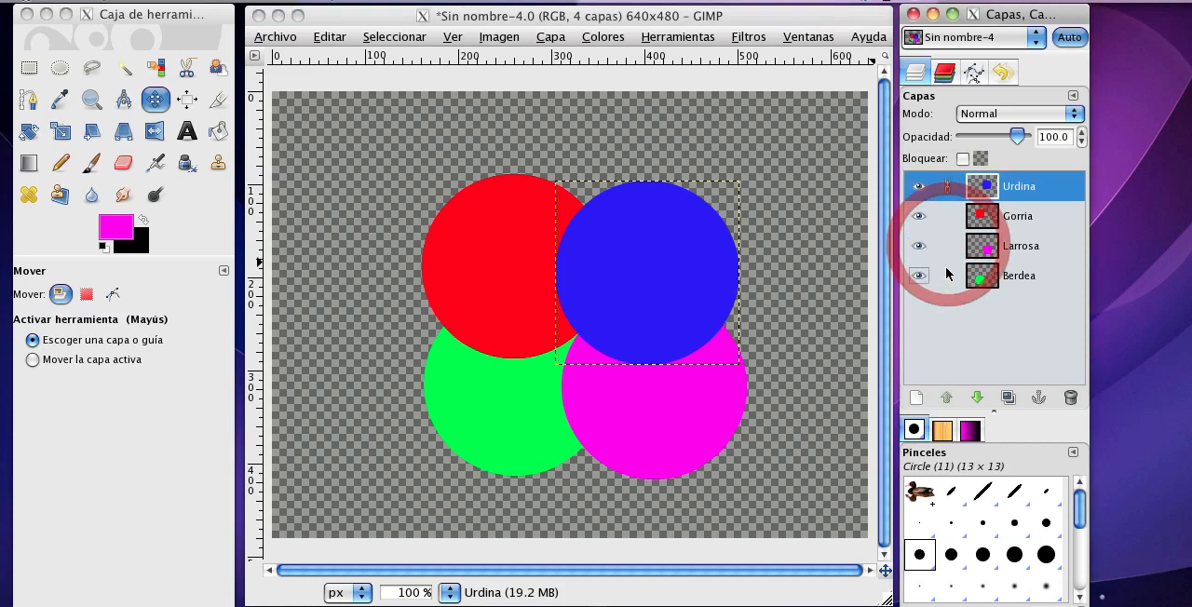
left_click(947, 276)
left_click(662, 254)
mouse_move(651, 258)
left_mouse_down()
mouse_move(694, 232)
mouse_move(662, 262)
left_mouse_up()
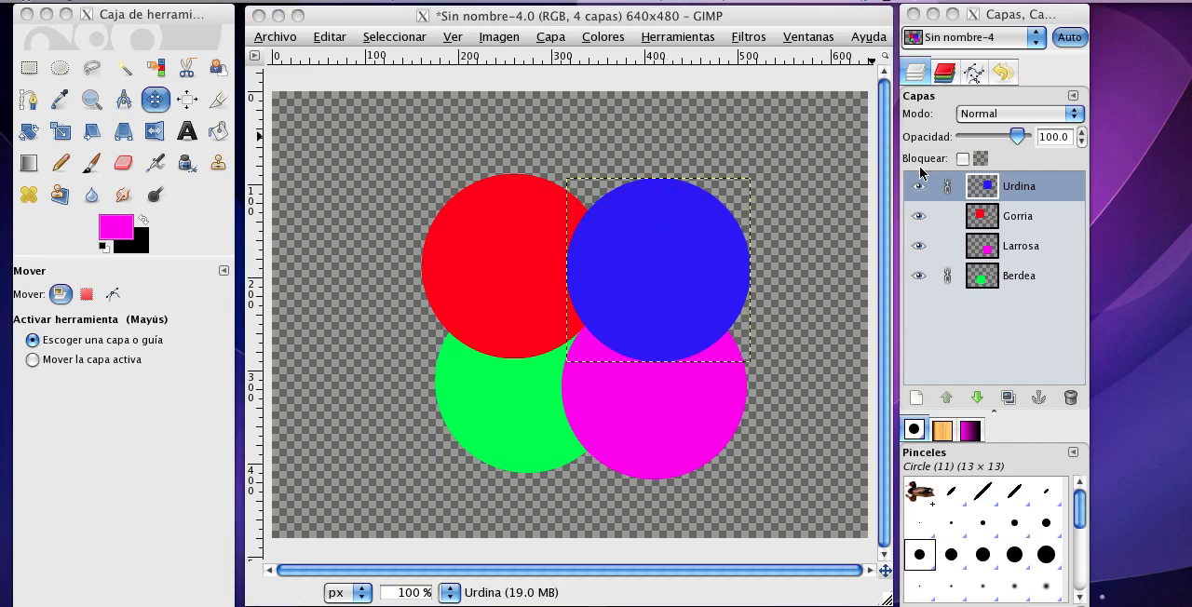
Unlink the Urdina and Berdea layers and put the text document away.
left_click(947, 186)
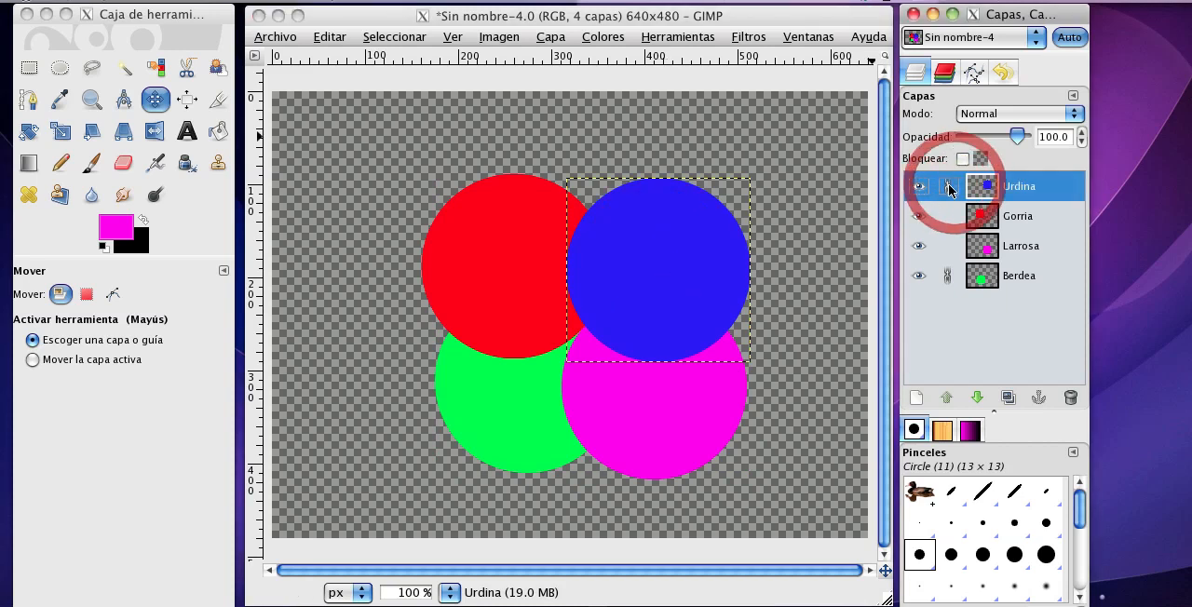
left_click(946, 277)
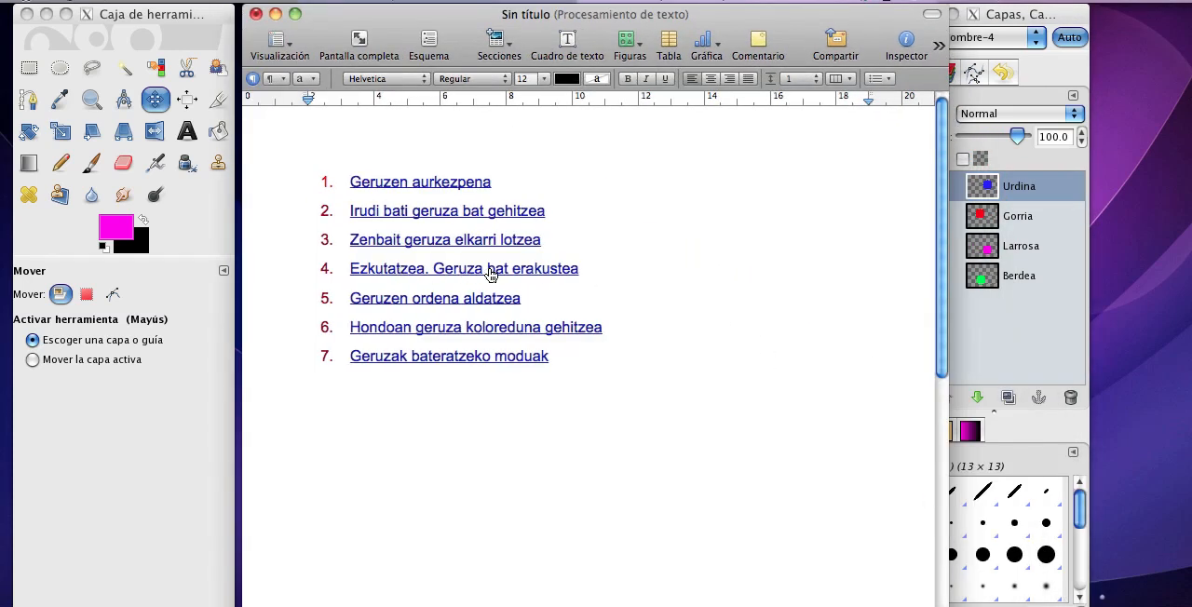
left_click(274, 15)
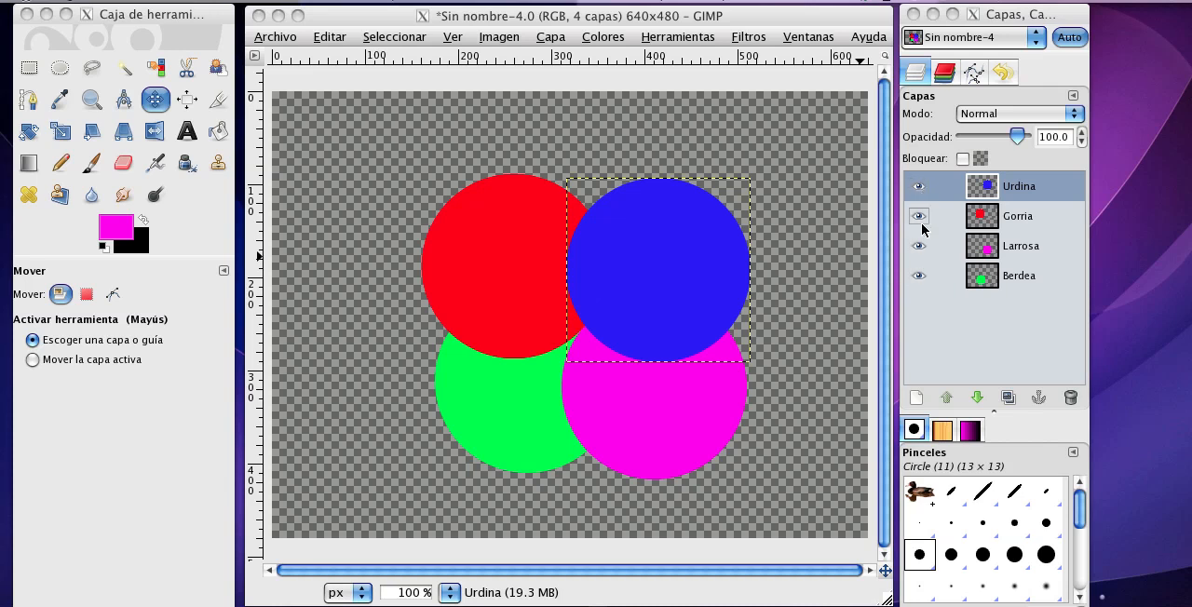
Hide the Urdina layer, hide and restore the Gorria layer, and show Urdina again.
left_click(918, 190)
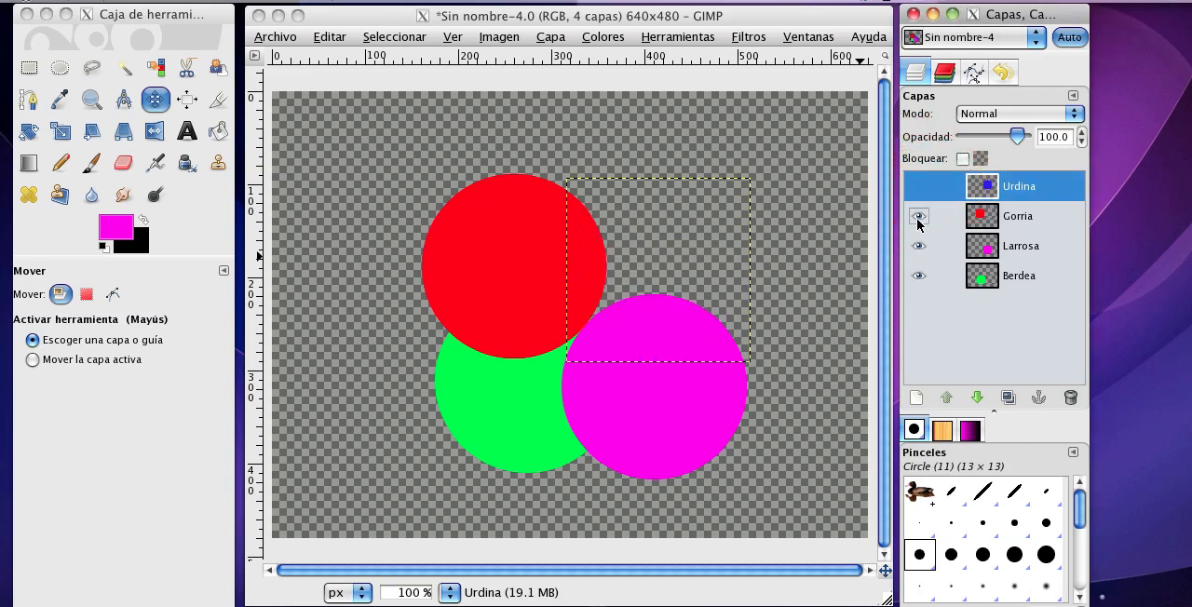
left_click(918, 218)
left_click(918, 218)
left_click(917, 188)
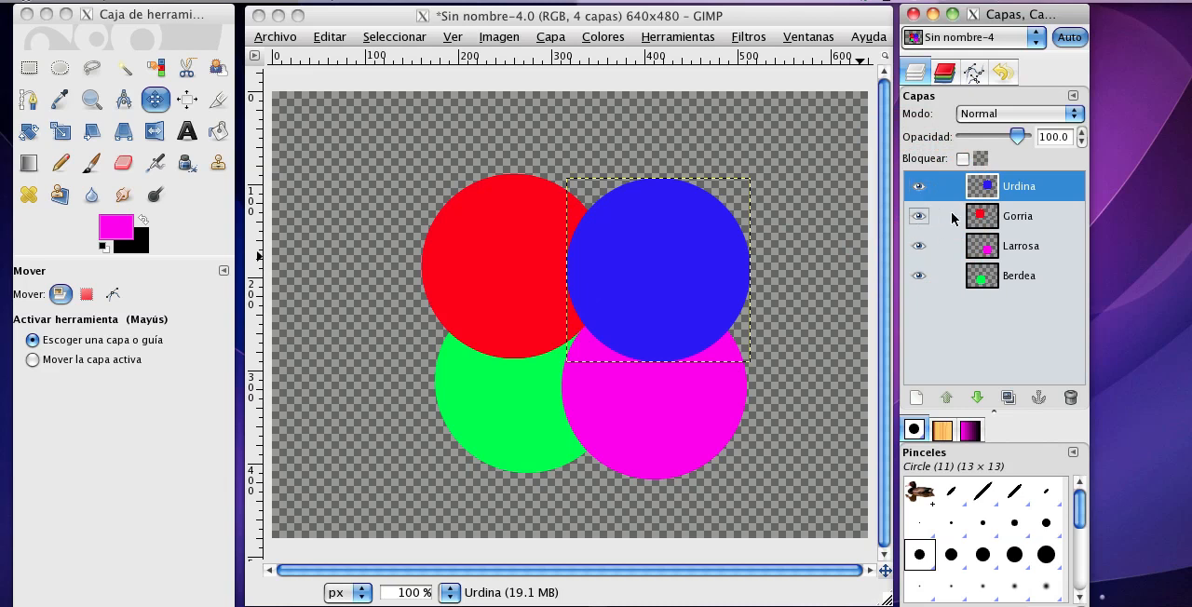
Hide and restore the Larrosa layer, and do the same with the Berdea layer.
left_click(918, 247)
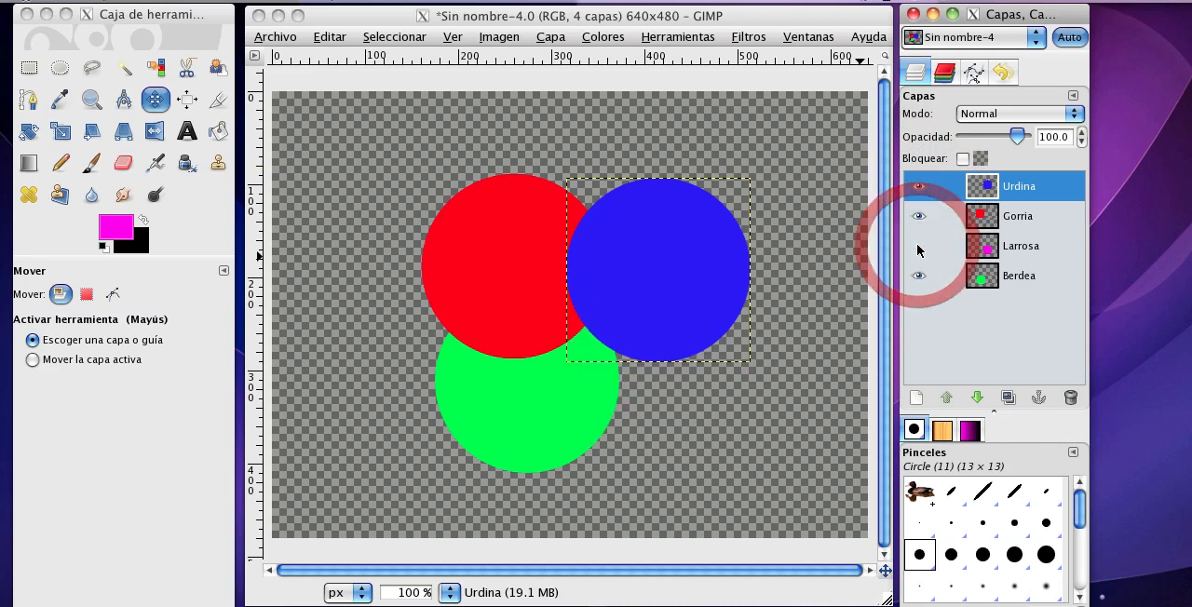
left_click(918, 247)
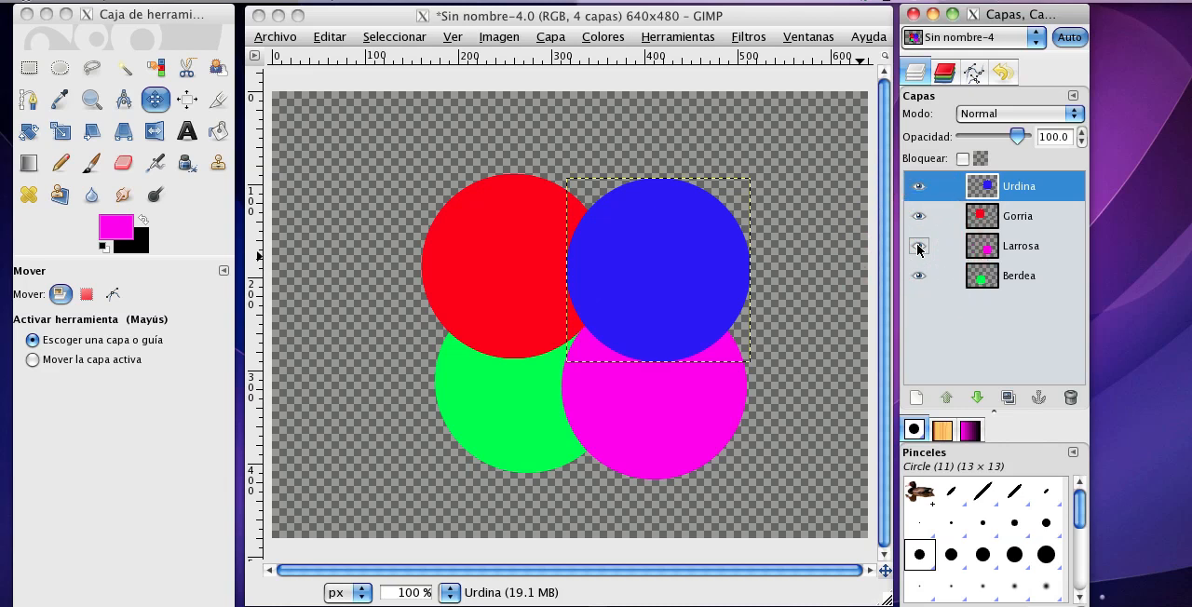
left_click(918, 276)
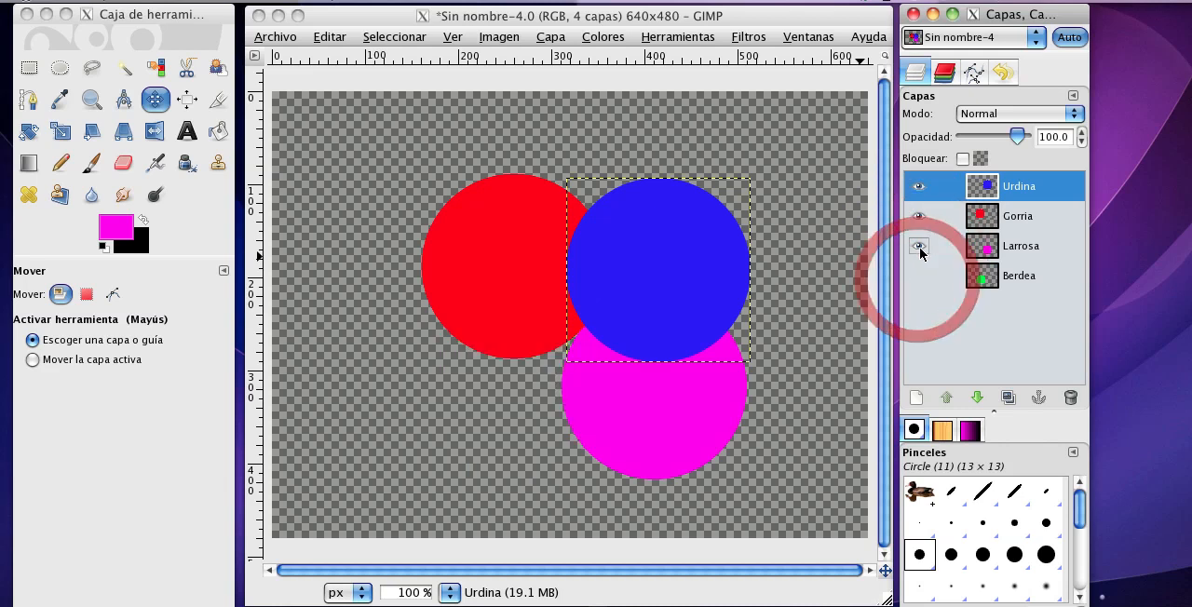
left_click(918, 247)
left_click(918, 275)
left_click(918, 246)
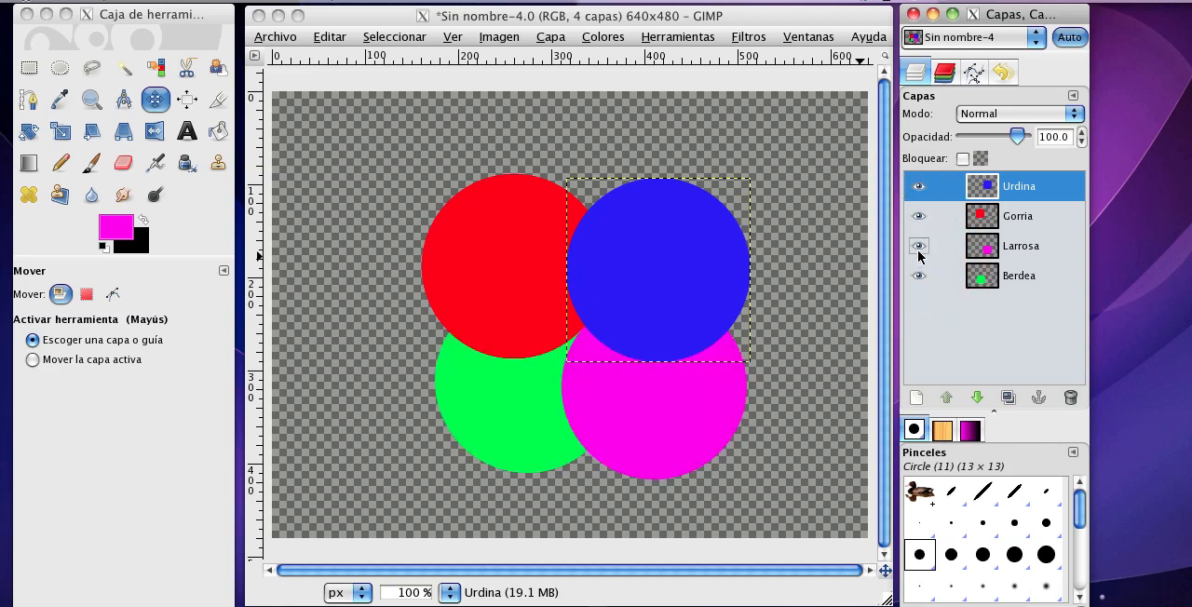
Bring up the text document with the topic list, consult it, and put it away.
scroll(1042, 438, "down", 1)
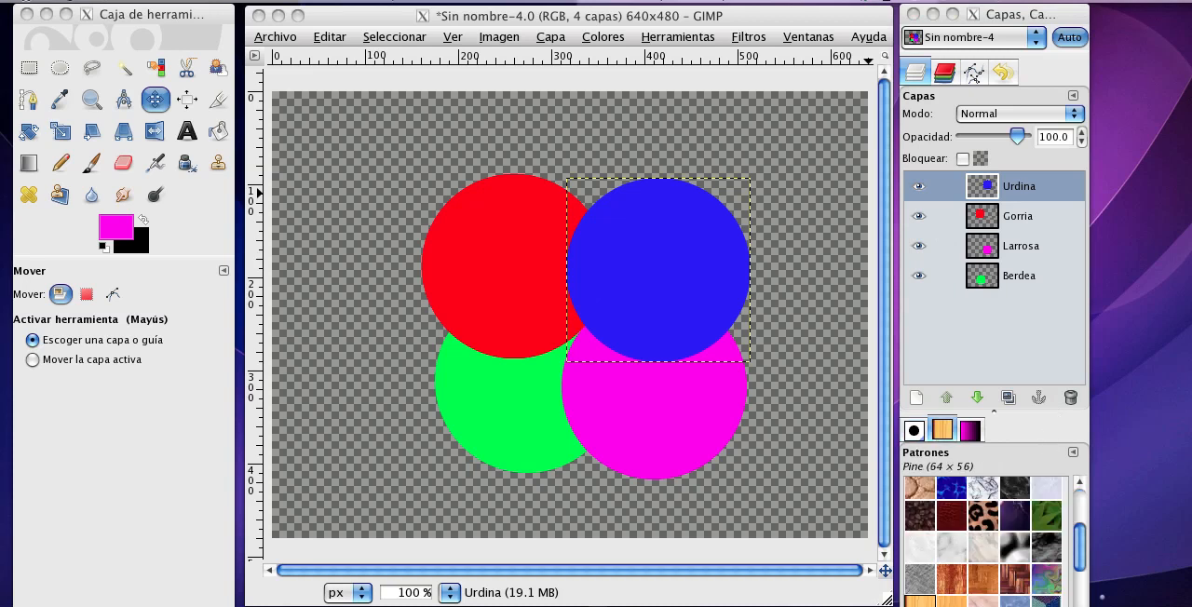
left_click(1044, 605)
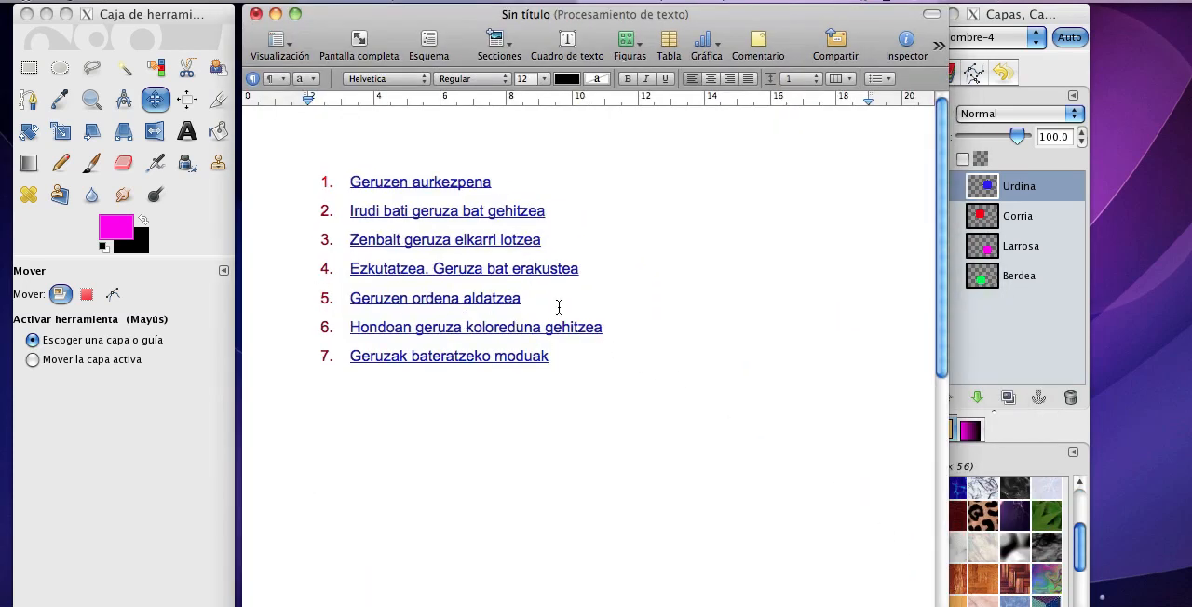
left_click(277, 15)
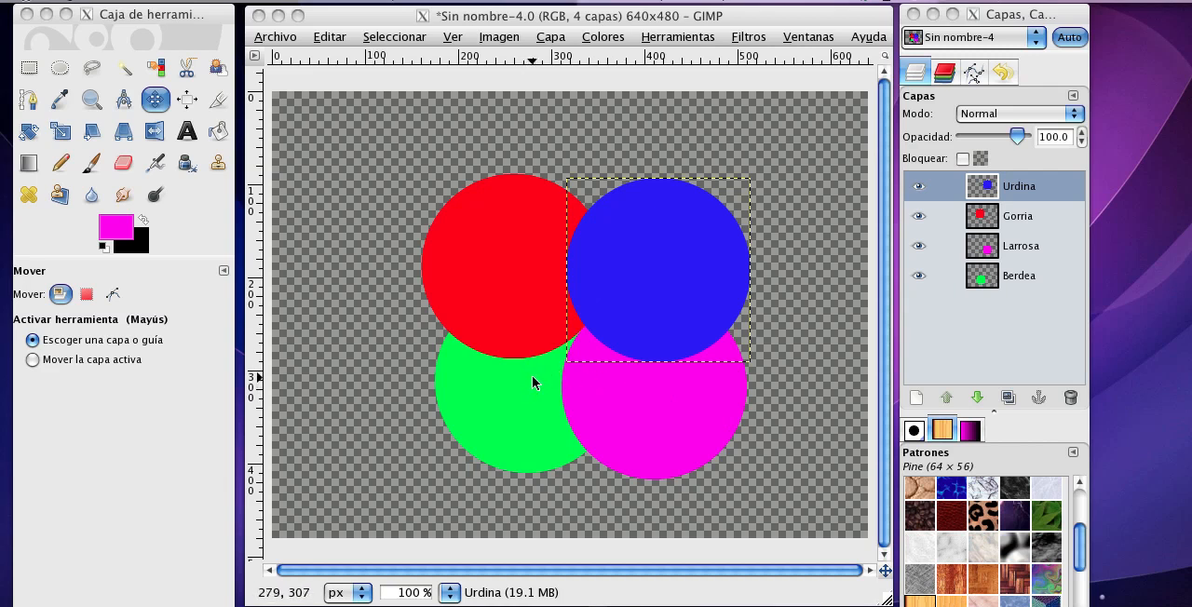
Move the Urdina layer down to just below Larrosa, and raise it back to the top of the layer stack.
left_click(1002, 189)
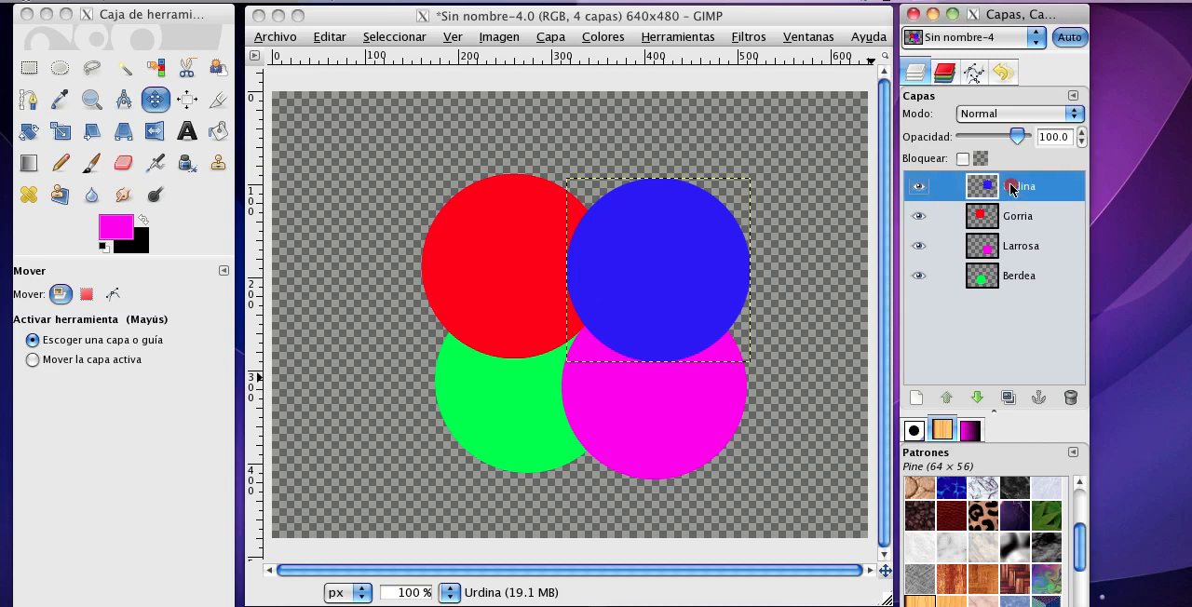
left_click_drag(1011, 208, 1009, 251)
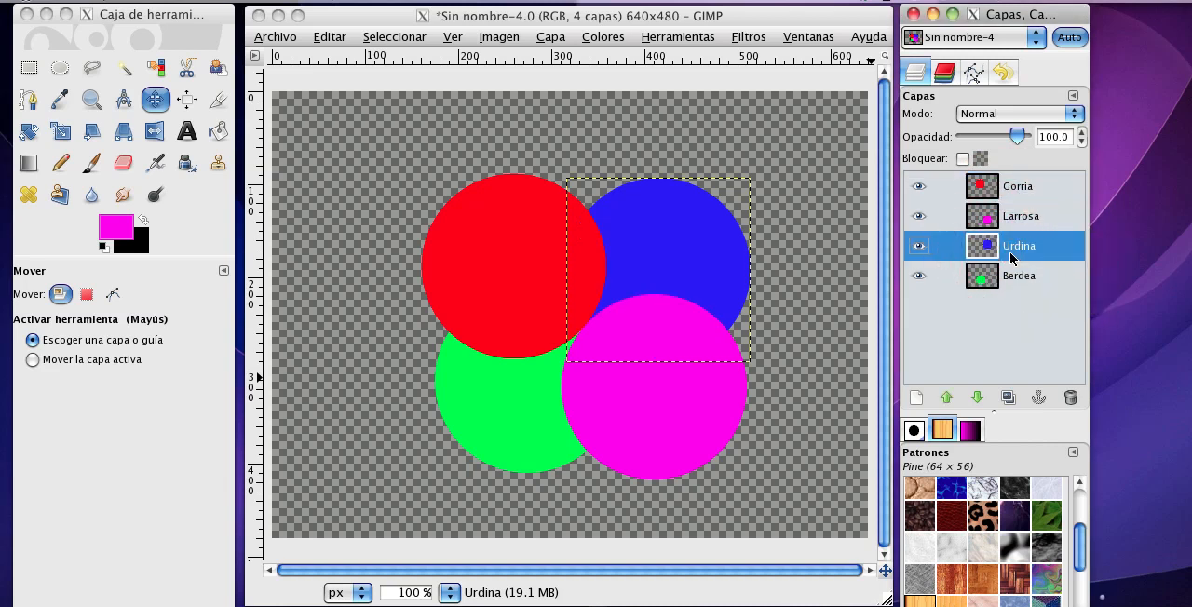
left_click(944, 397)
left_click(945, 396)
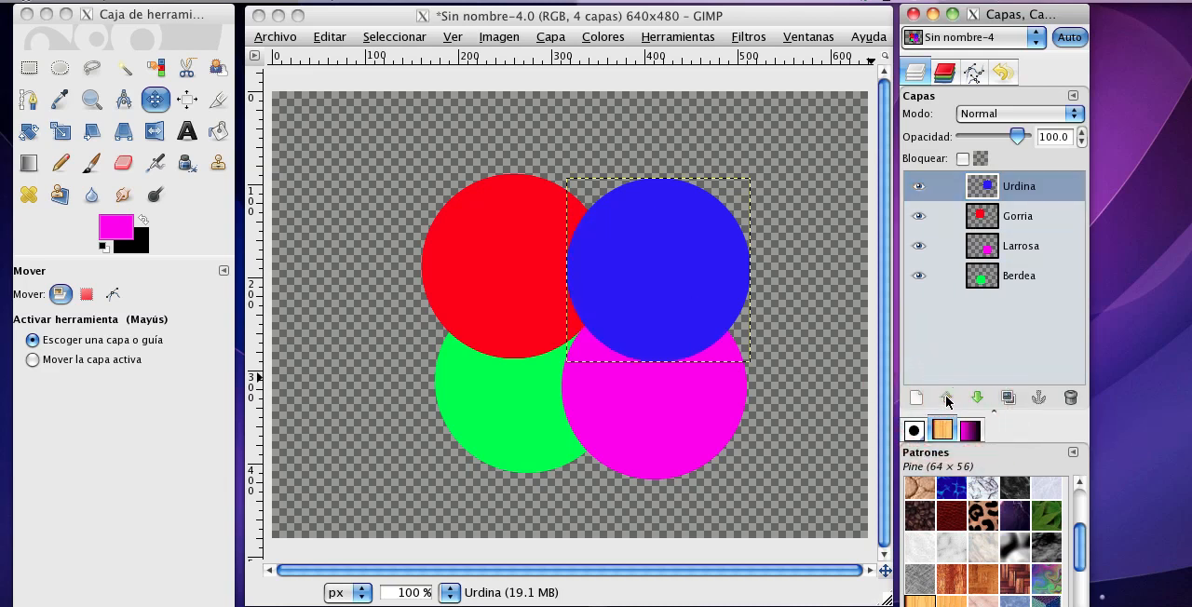
Lower the Urdina layer two places to just below Larrosa, and put the text document away after consulting it.
left_click(976, 398)
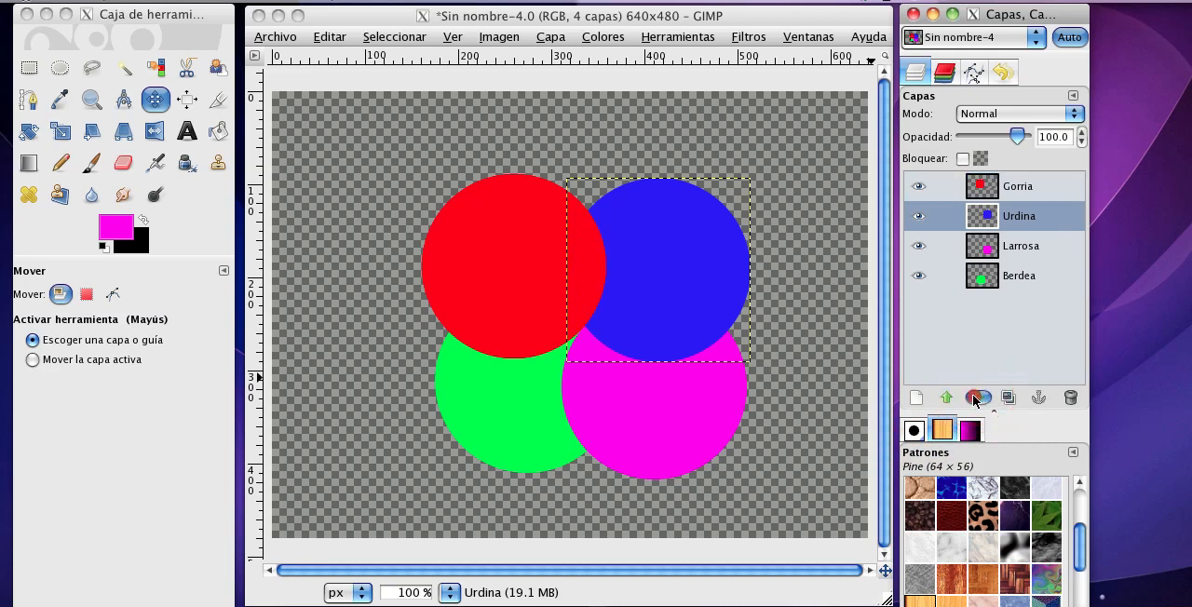
left_click(976, 397)
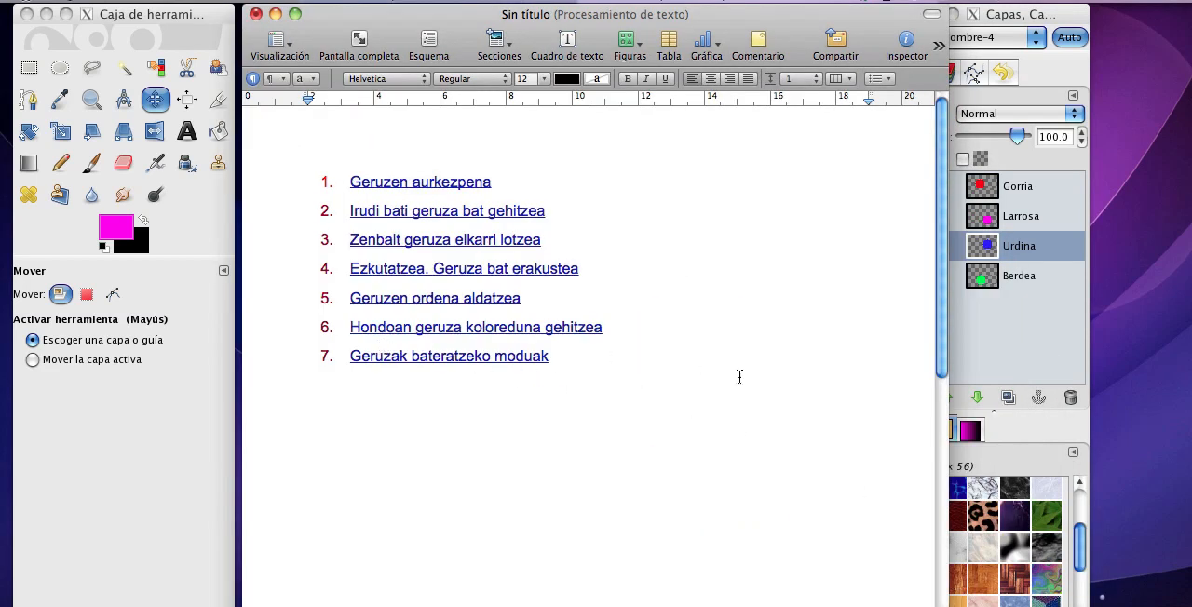
scroll(742, 361, "down", 1)
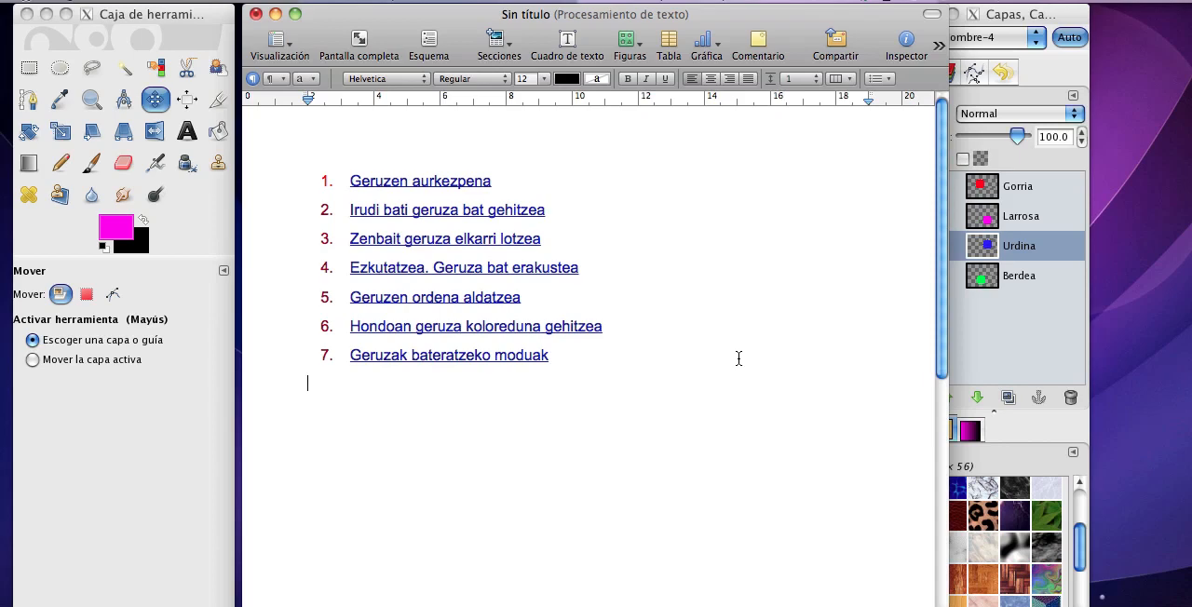
left_click(274, 16)
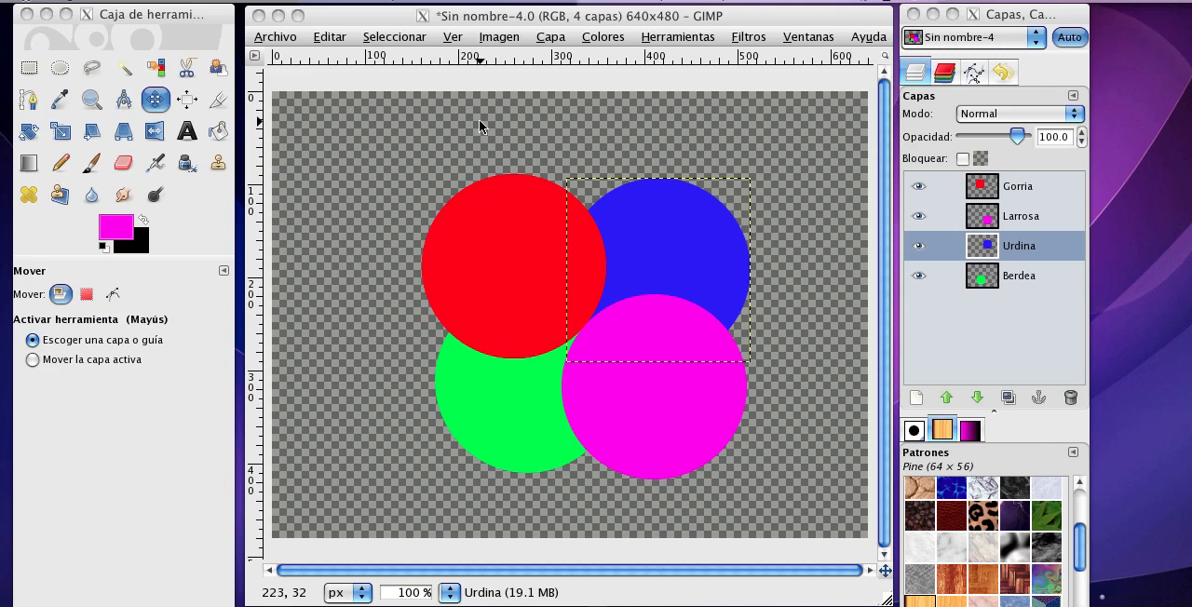
Create a new 640 × 480 px layer named Fondoa with transparent fill.
left_click(917, 398)
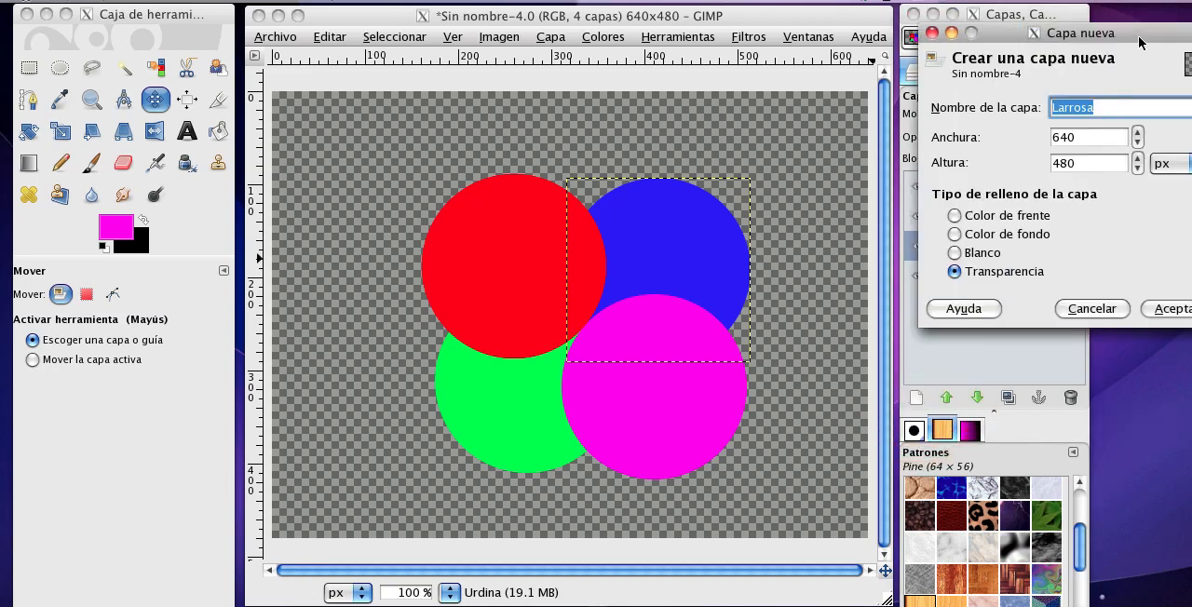
left_click_drag(1141, 42, 942, 55)
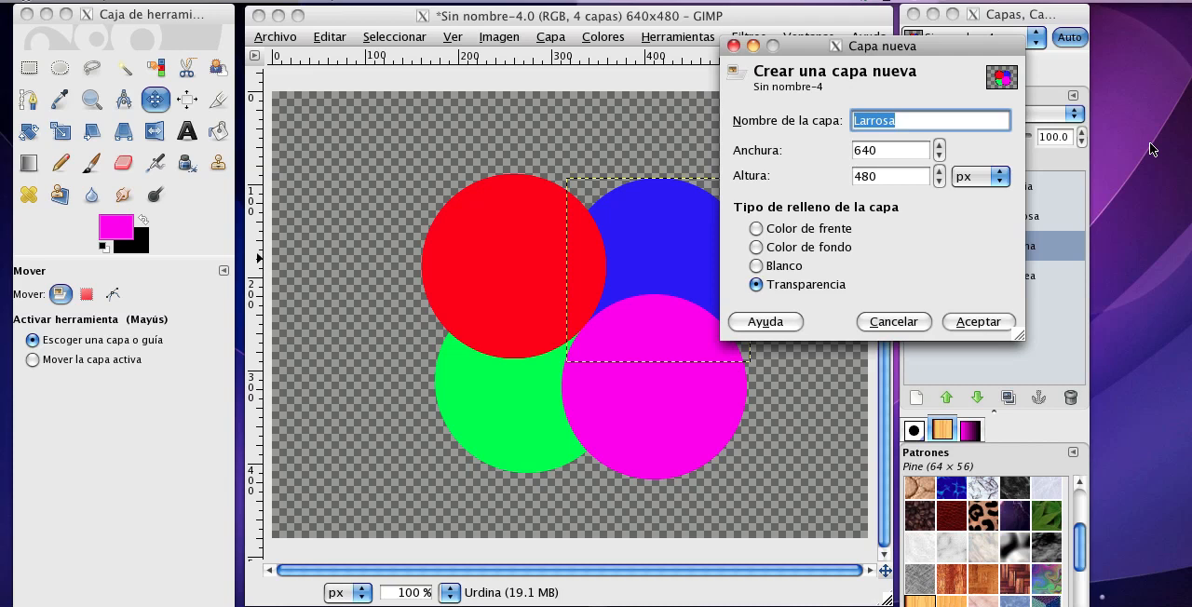
type("Fondoa")
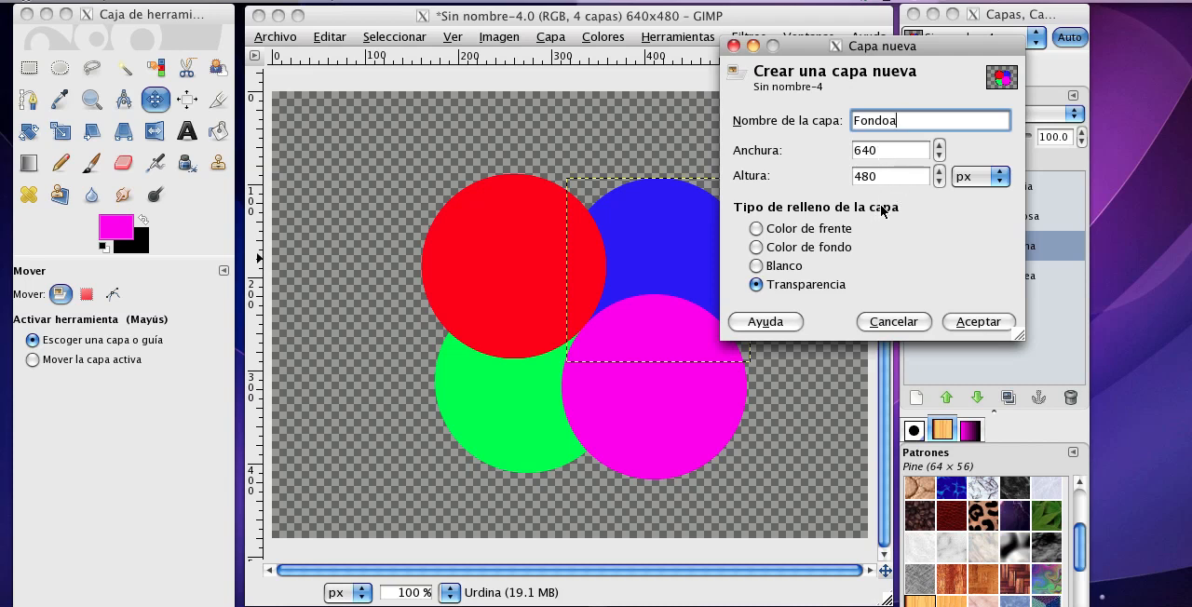
left_click(975, 322)
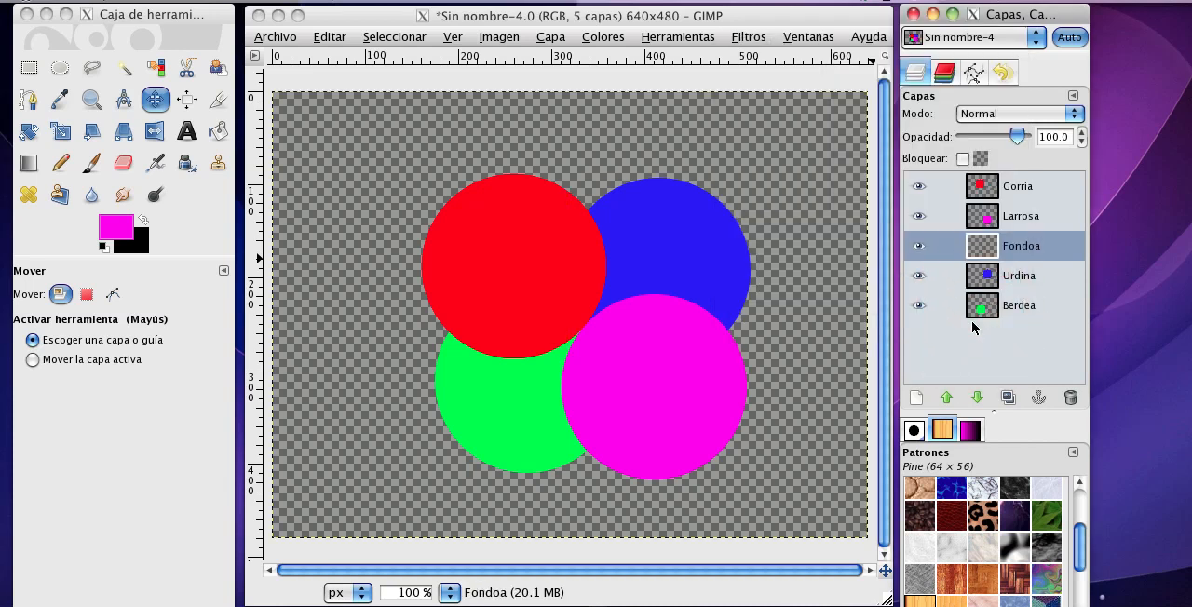
Lower the Fondoa layer two places to the very bottom of the layer stack.
left_click(1032, 246)
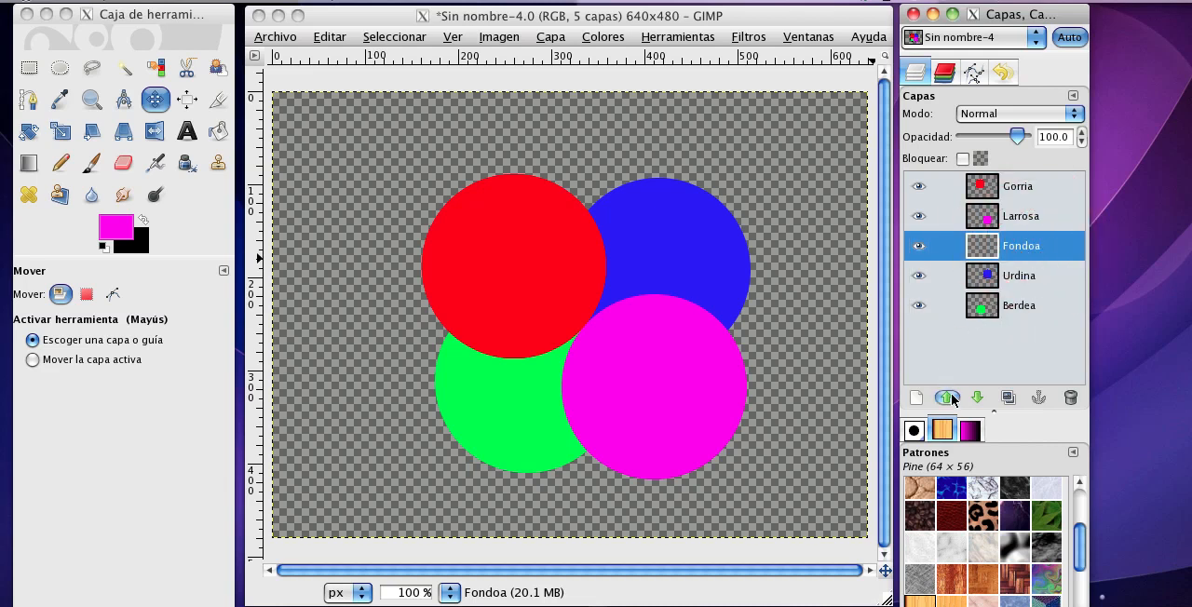
left_click(975, 398)
left_click(975, 398)
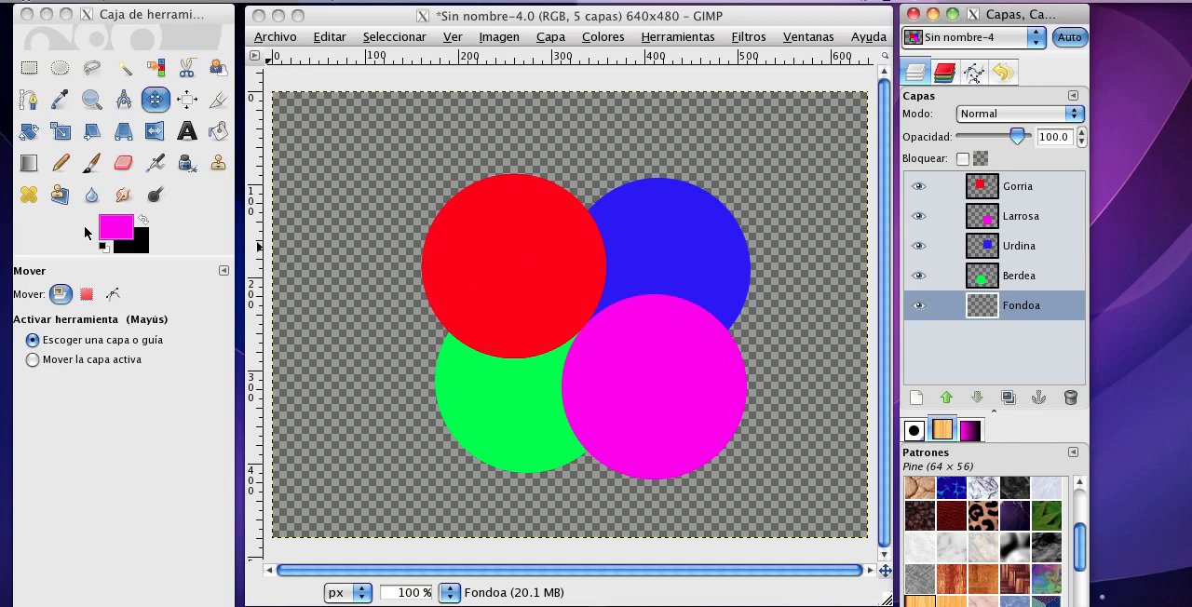
Make white the foreground colour and paint the entire Fondoa layer white with the Circle (11) brush at scale 10.
left_click(103, 249)
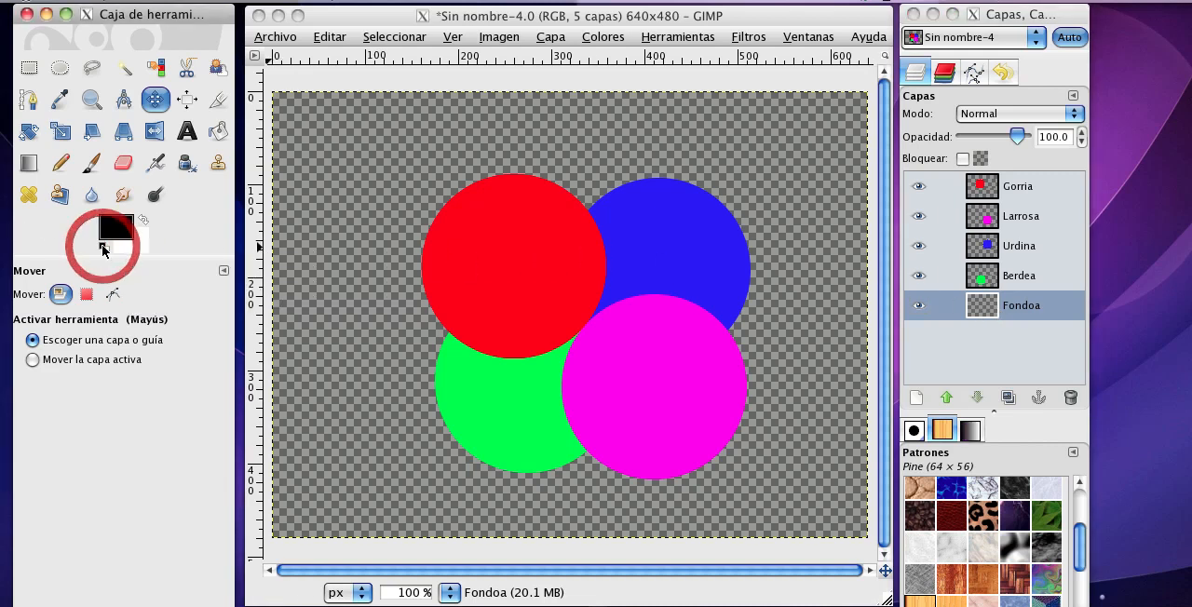
left_click(144, 222)
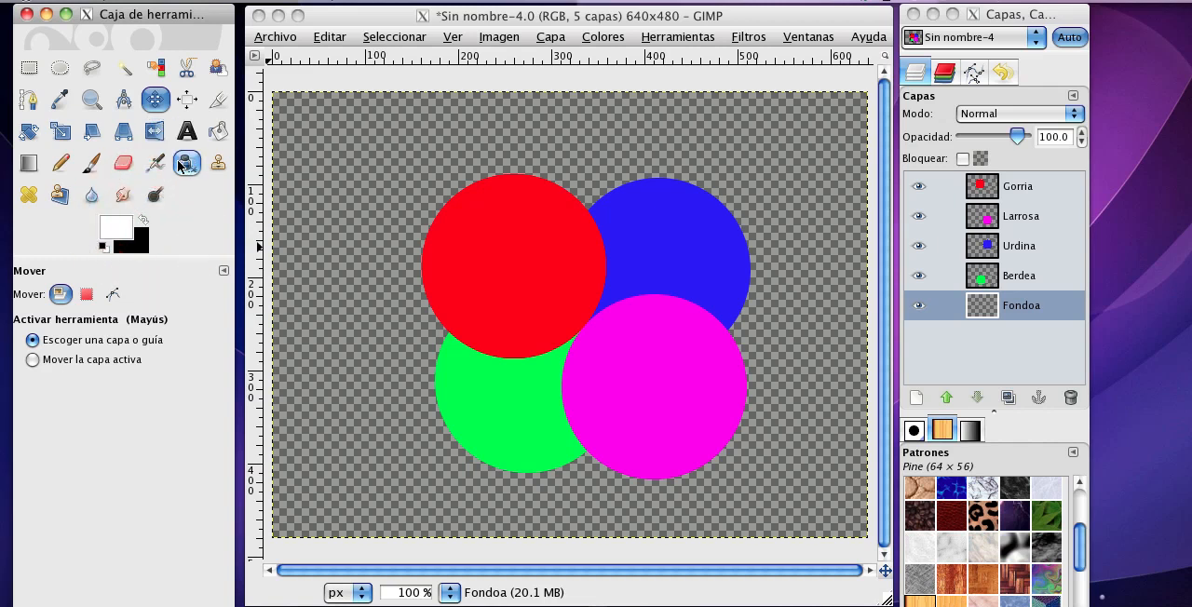
left_click(92, 165)
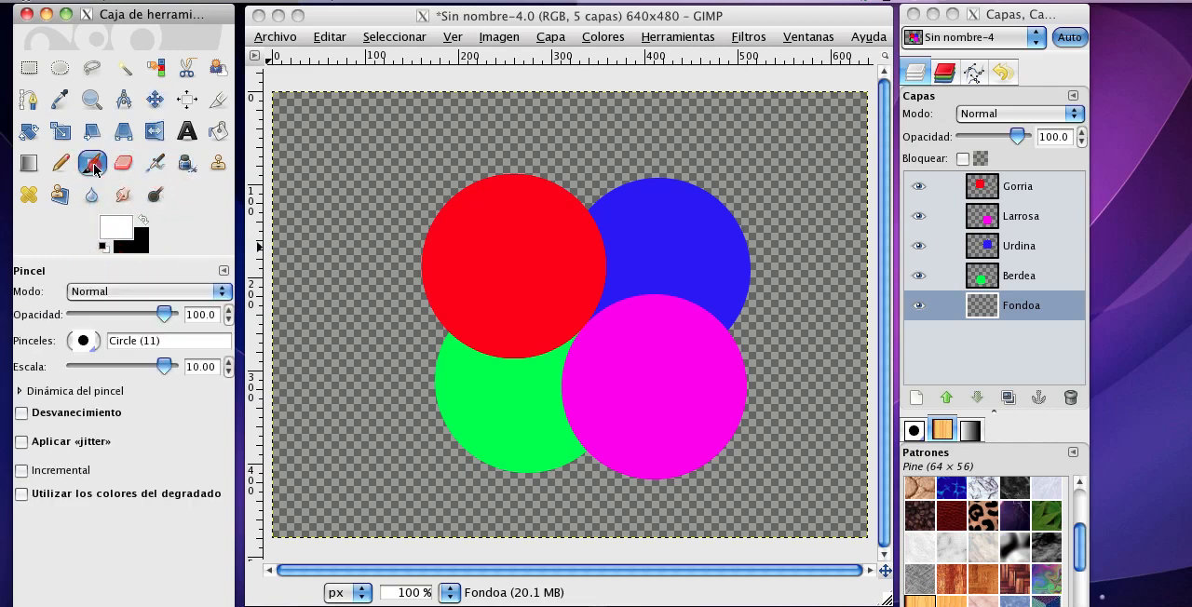
left_click(312, 142)
mouse_move(313, 140)
left_mouse_down()
mouse_move(637, 134)
mouse_move(423, 117)
mouse_move(234, 130)
mouse_move(850, 139)
mouse_move(820, 172)
mouse_move(377, 239)
mouse_move(318, 196)
mouse_move(683, 196)
mouse_move(248, 244)
mouse_move(614, 260)
mouse_move(856, 203)
mouse_move(852, 264)
mouse_move(246, 346)
mouse_move(527, 352)
mouse_move(912, 294)
mouse_move(915, 348)
mouse_move(669, 411)
mouse_move(282, 447)
mouse_move(286, 490)
mouse_move(541, 507)
mouse_move(896, 459)
mouse_move(902, 512)
mouse_move(620, 511)
left_mouse_up()
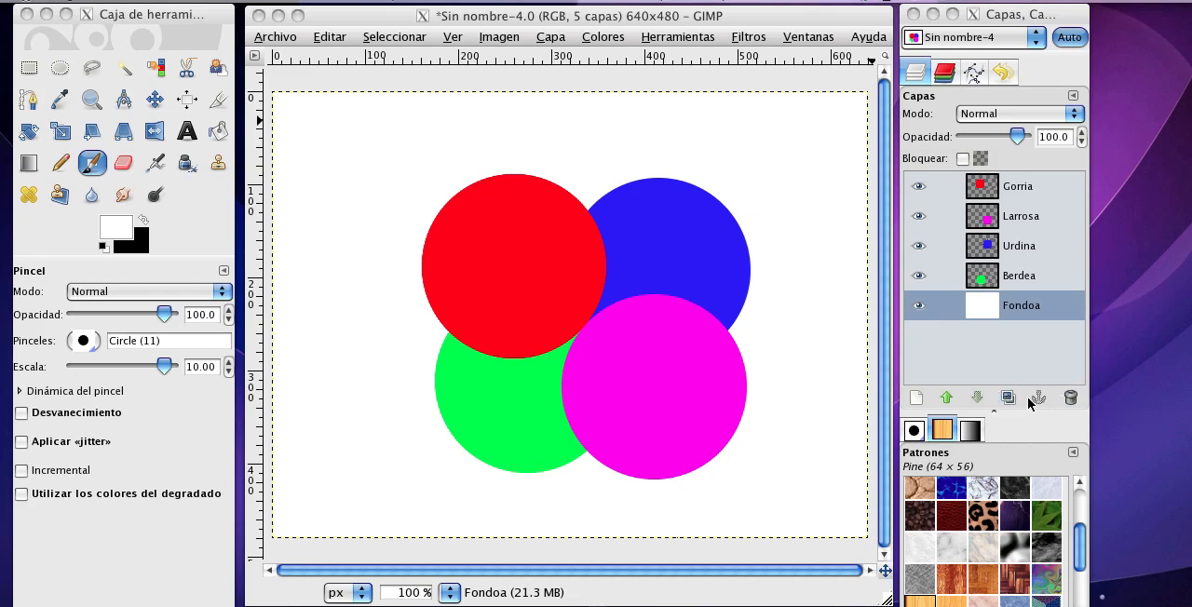
Duplicate the Larrosa layer and move the magenta copy leftward over the green circle, about 265 px.
left_click(982, 218)
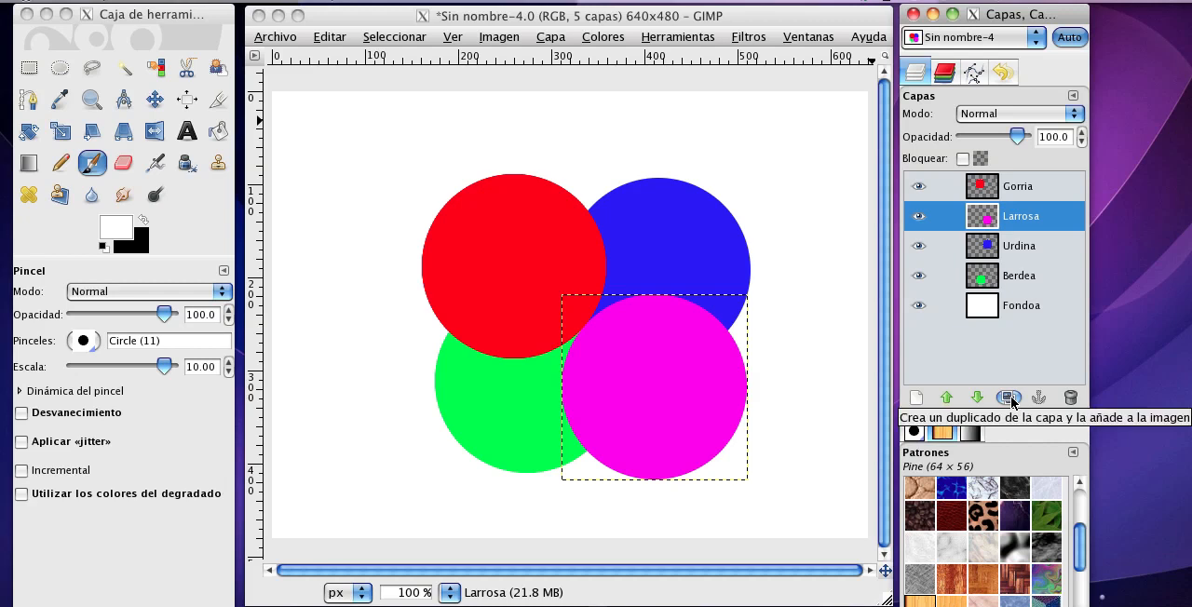
left_click(1009, 399)
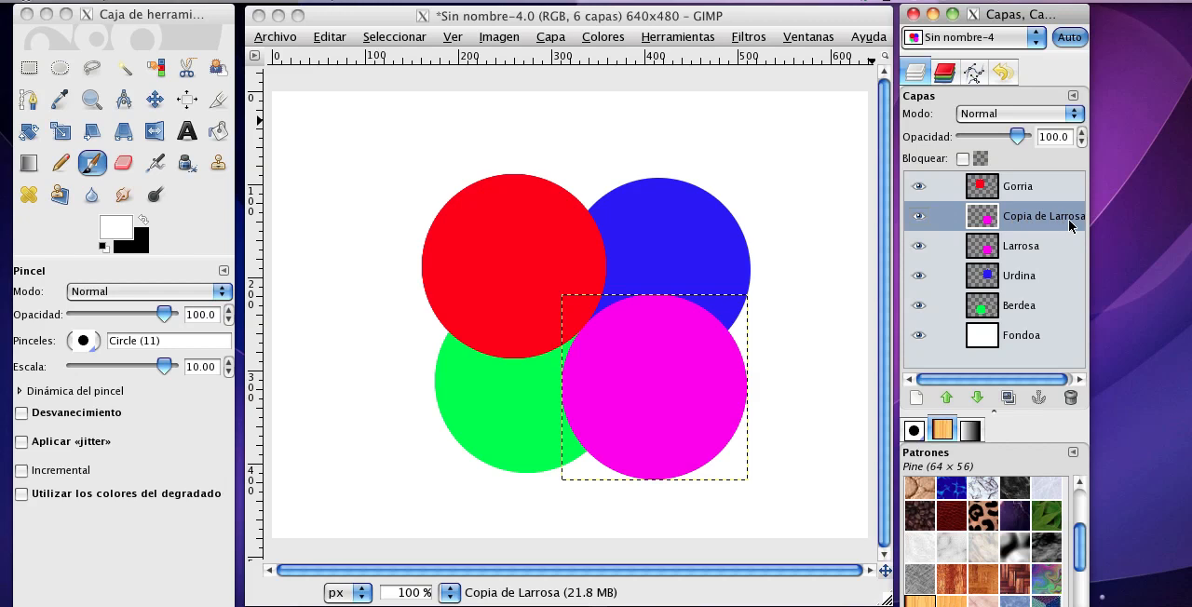
left_click(160, 101)
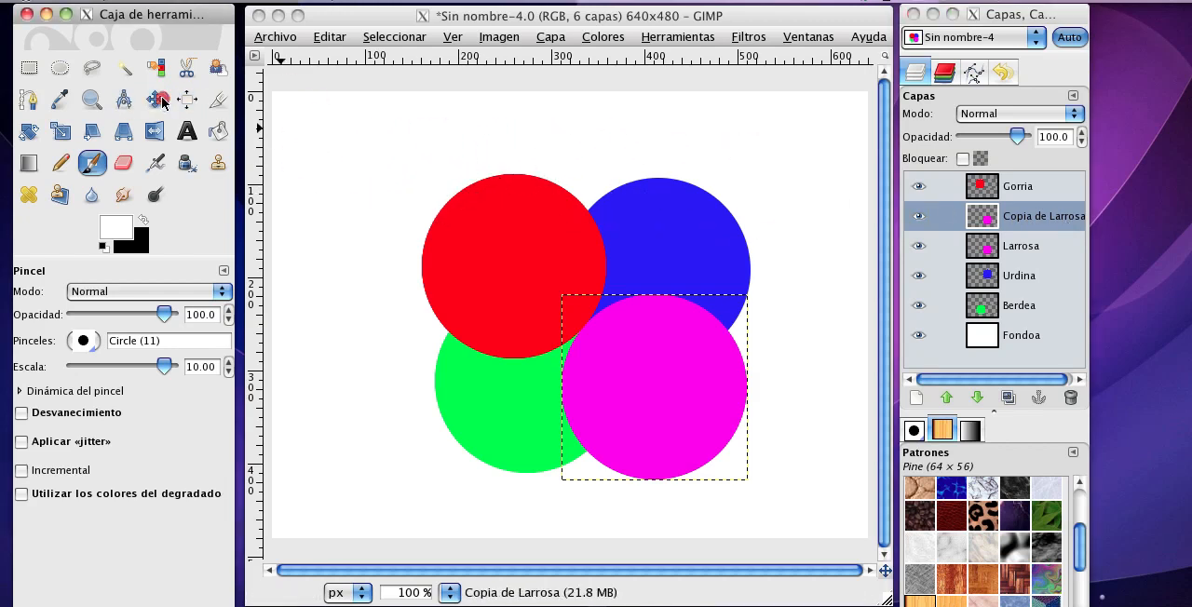
left_click(157, 99)
left_click(652, 367)
left_click(641, 369)
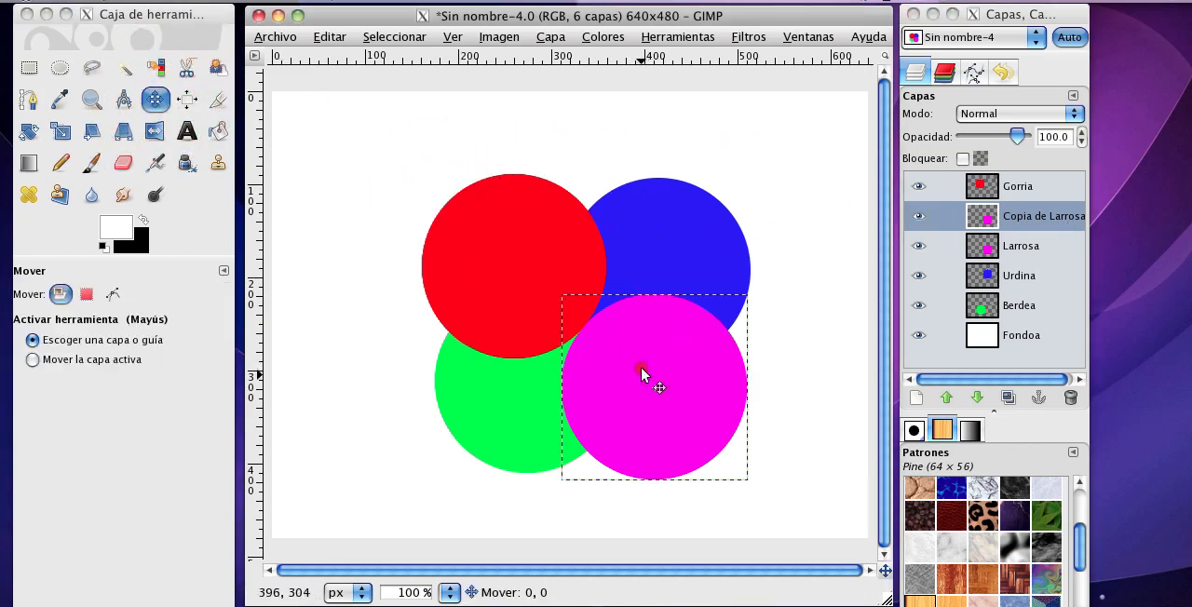
left_click_drag(641, 368, 395, 379)
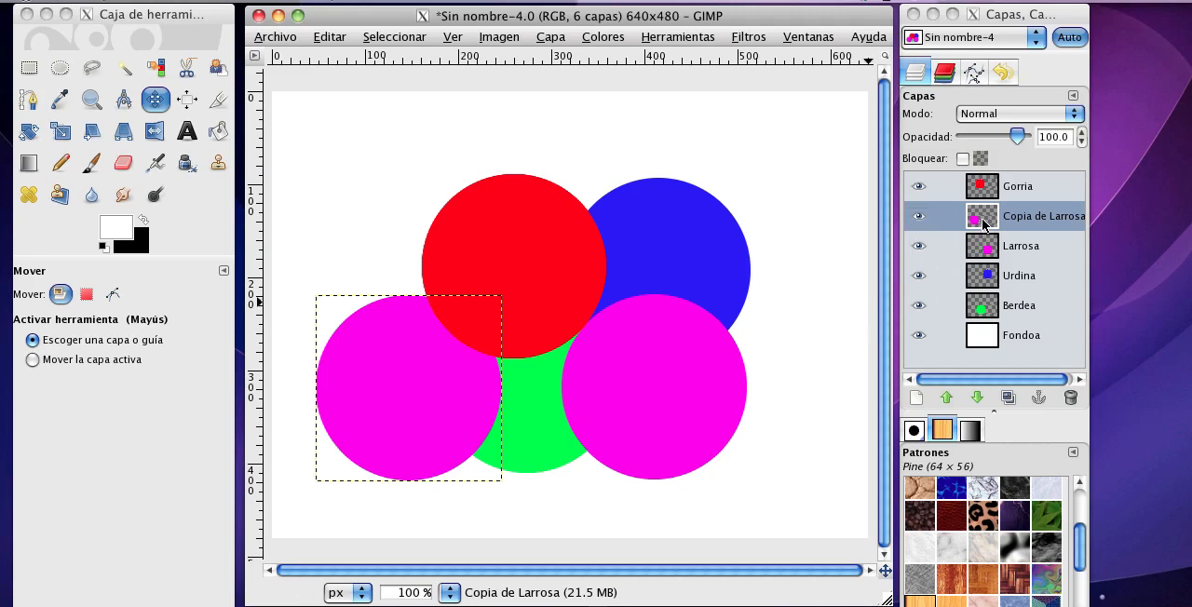
Delete the duplicated Larrosa layer.
left_click(1069, 398)
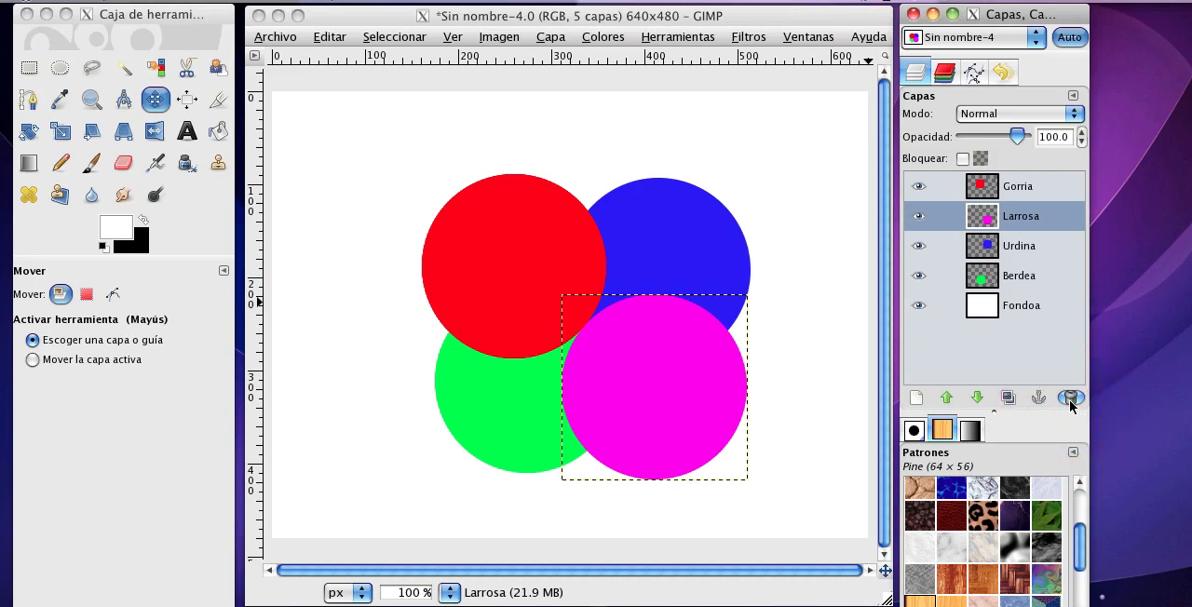
left_click(842, 19)
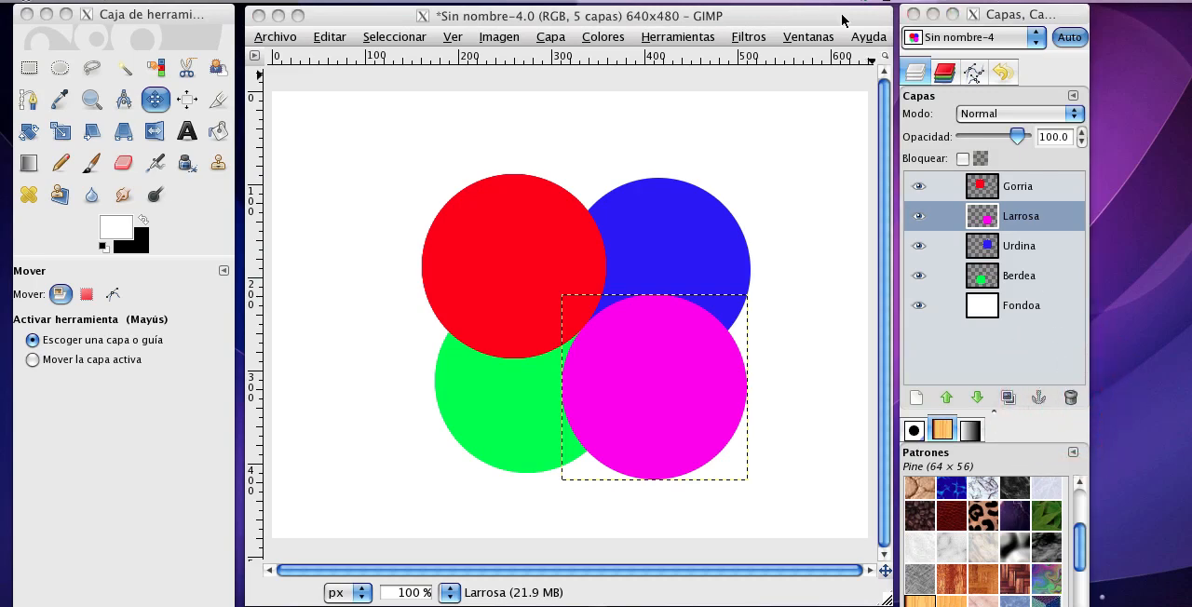
Consult the topic list in the text document, put it away, and set the Larrosa layer's blending mode to Disolver.
left_click(1080, 605)
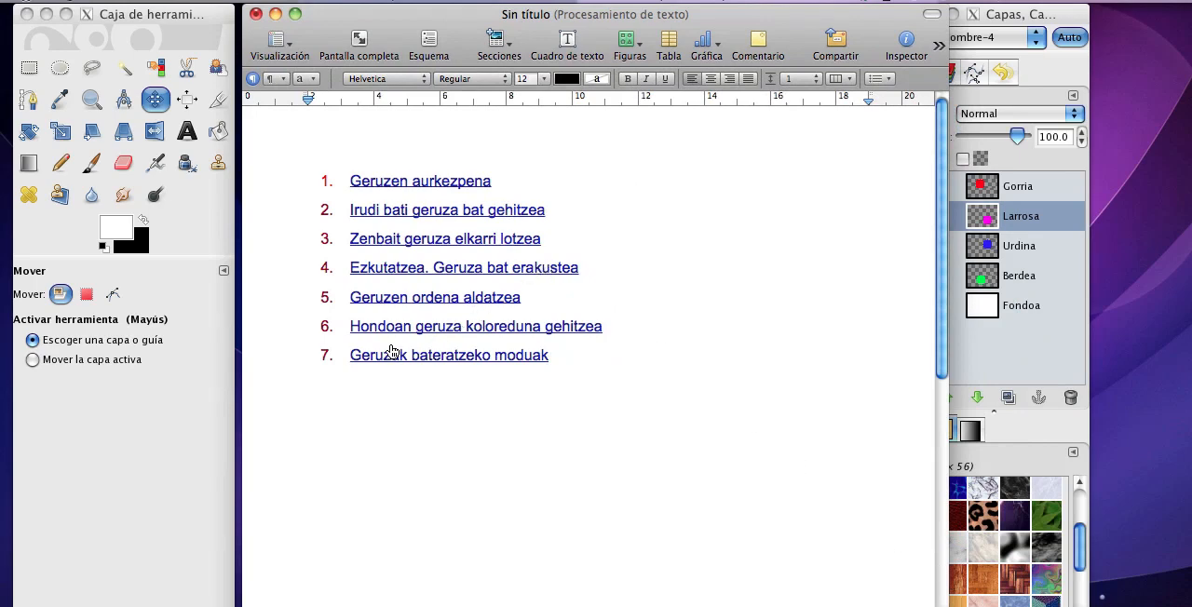
left_click(276, 15)
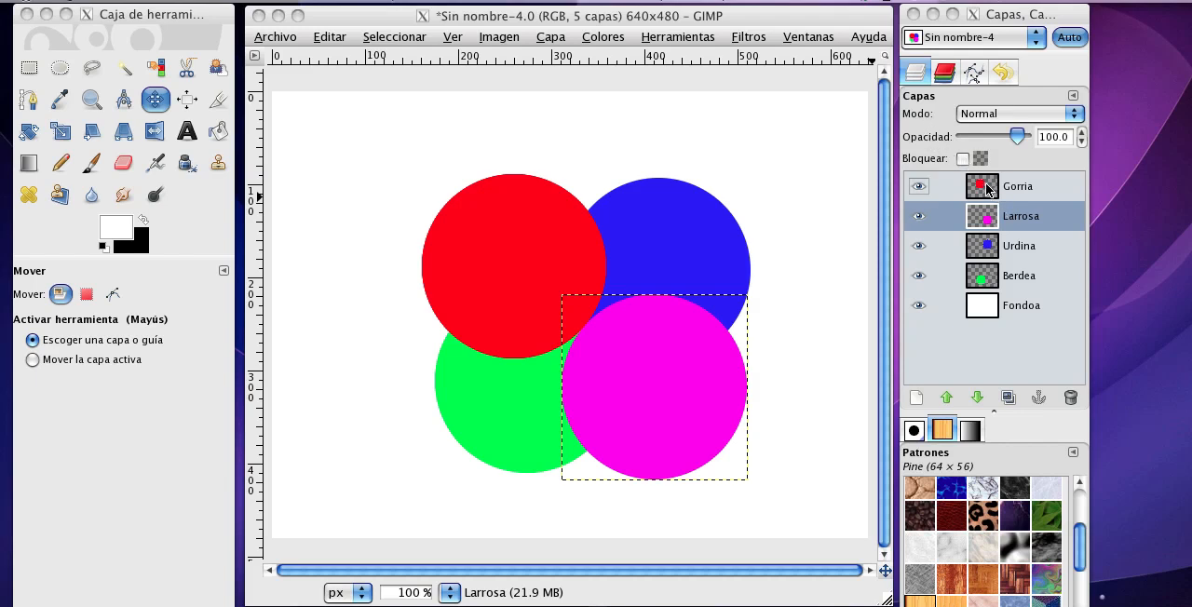
left_click(1074, 122)
left_click(1073, 122)
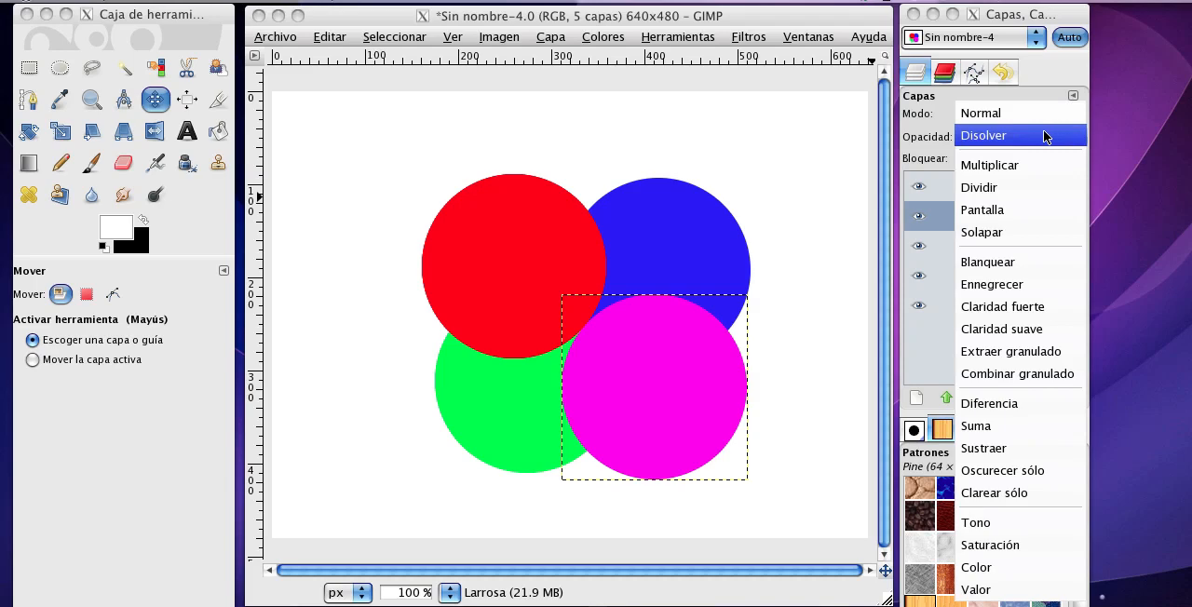
left_click(1054, 138)
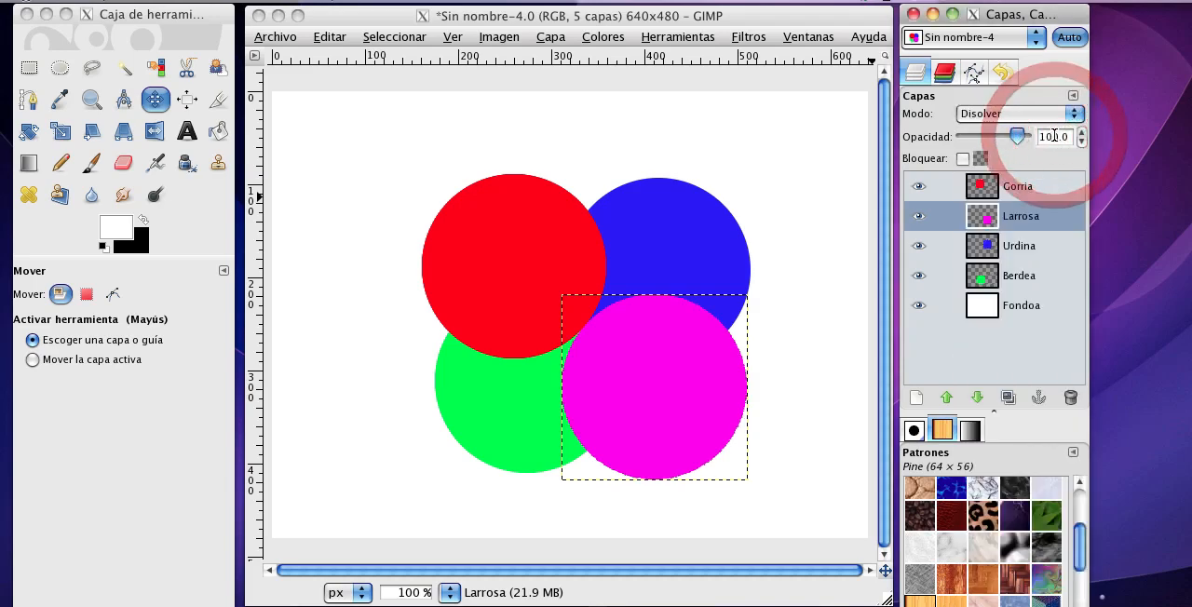
Try the Multiplicar, Dividir and Pantalla blending modes on the Larrosa layer, one after another.
left_click(1063, 114)
left_click(1055, 142)
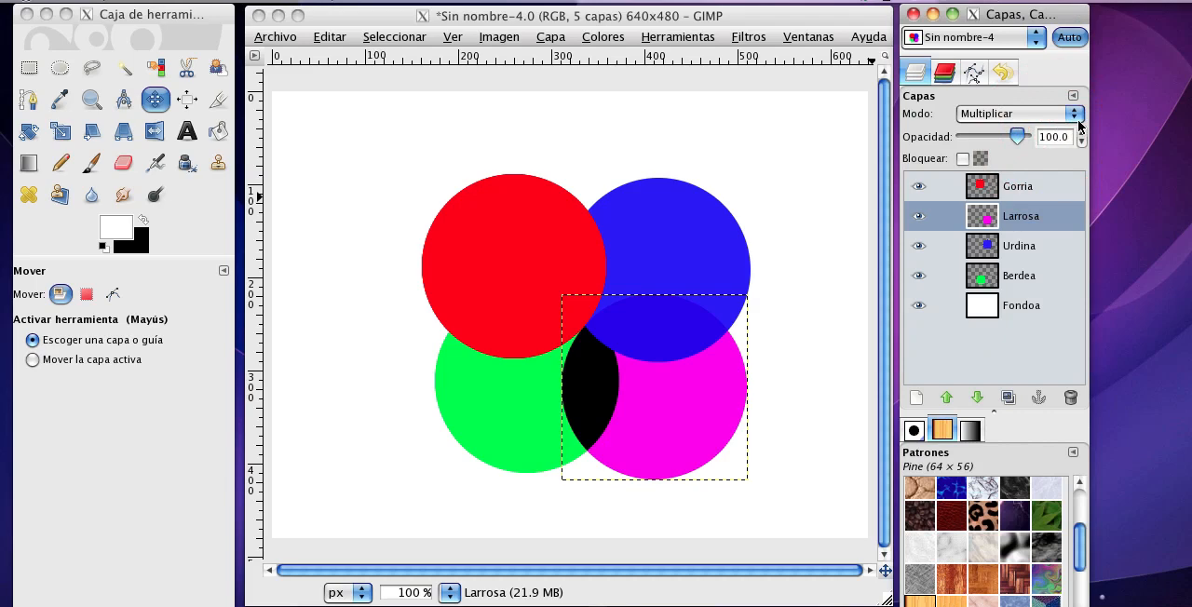
left_click(1076, 113)
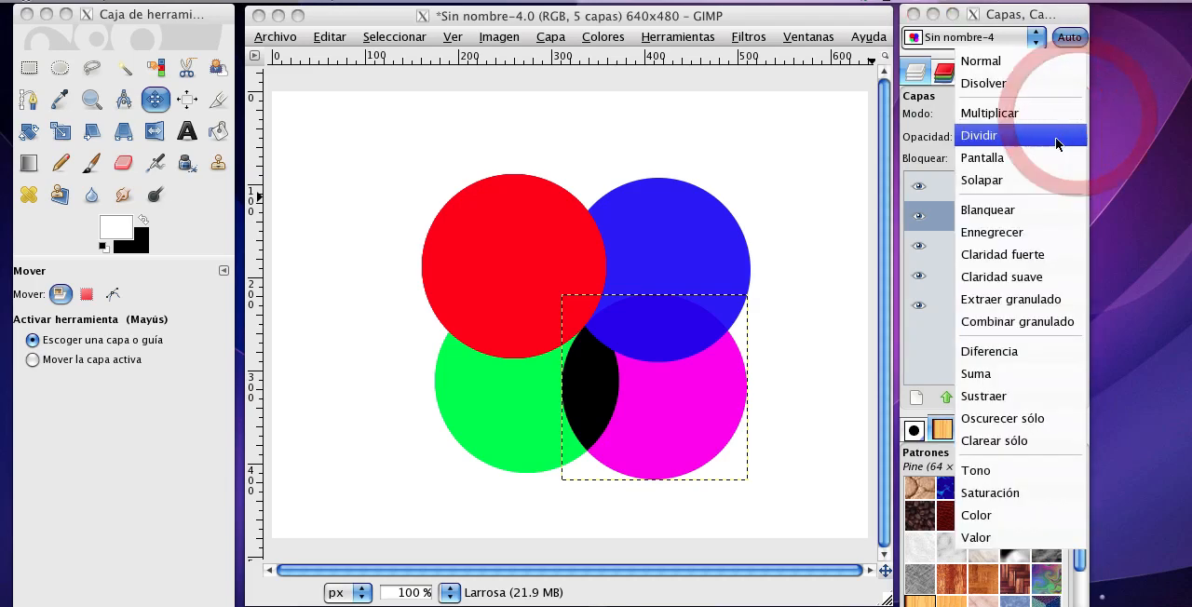
left_click(1055, 137)
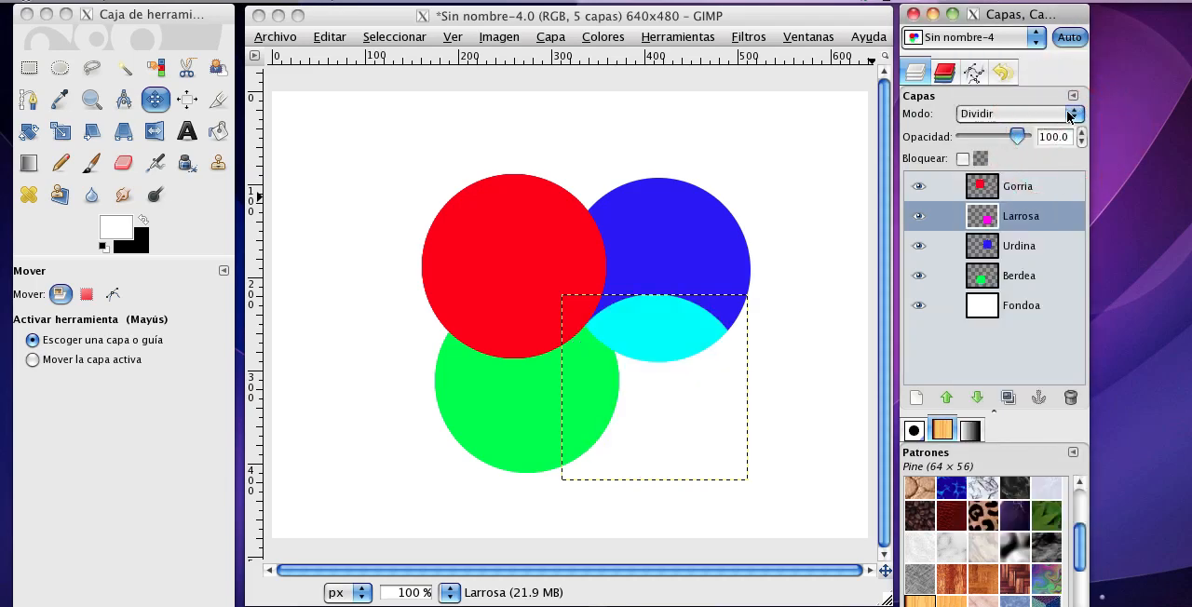
left_click(1074, 114)
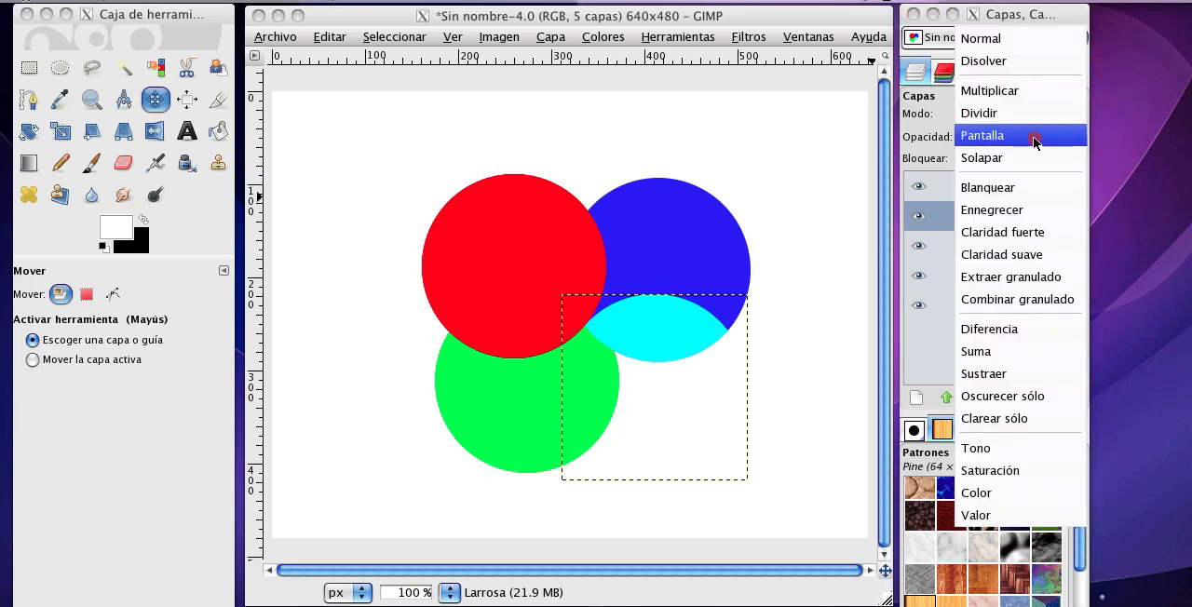
left_click(1038, 135)
Try the Solapar, Blanquear and Ennegrecer blending modes on the Larrosa layer, one after another.
left_click(1074, 114)
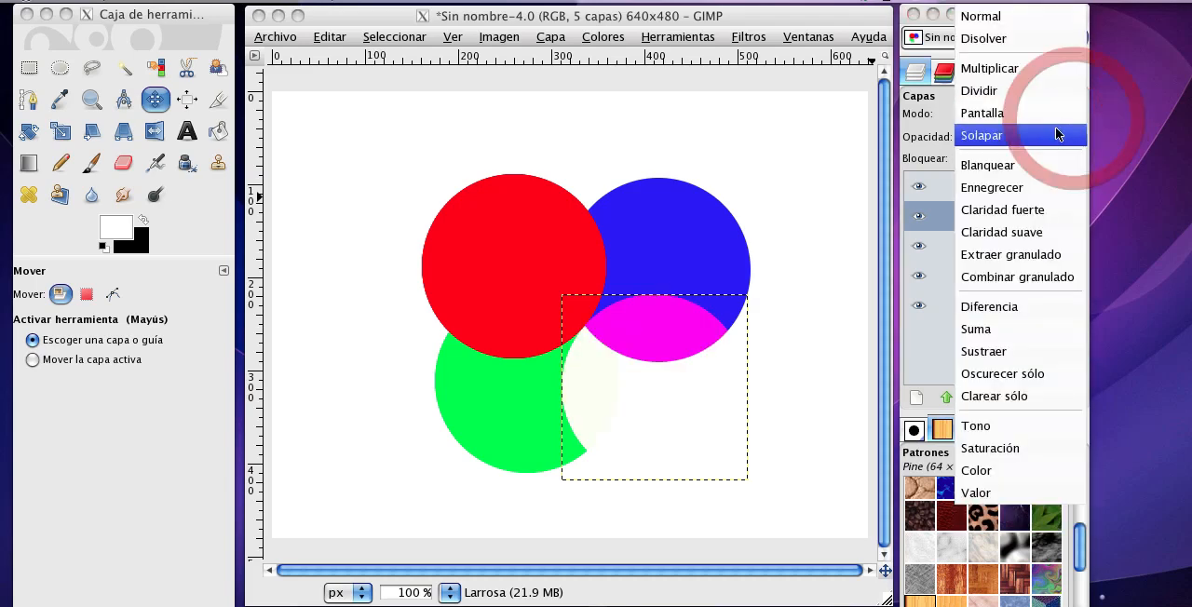
left_click(1053, 129)
left_click(1074, 114)
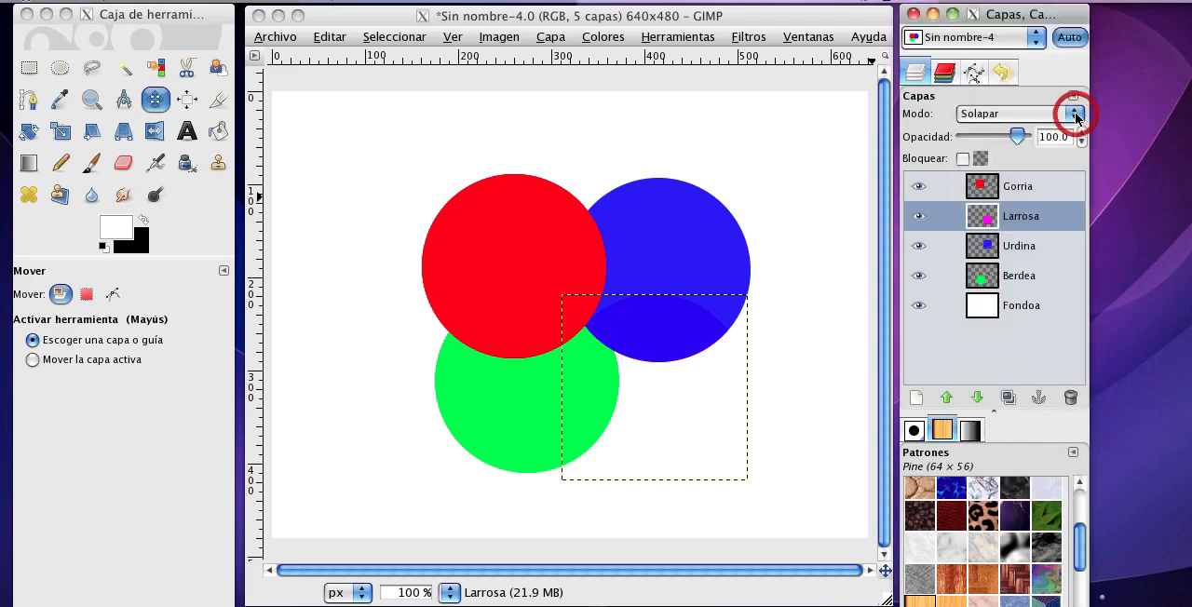
left_click(1061, 139)
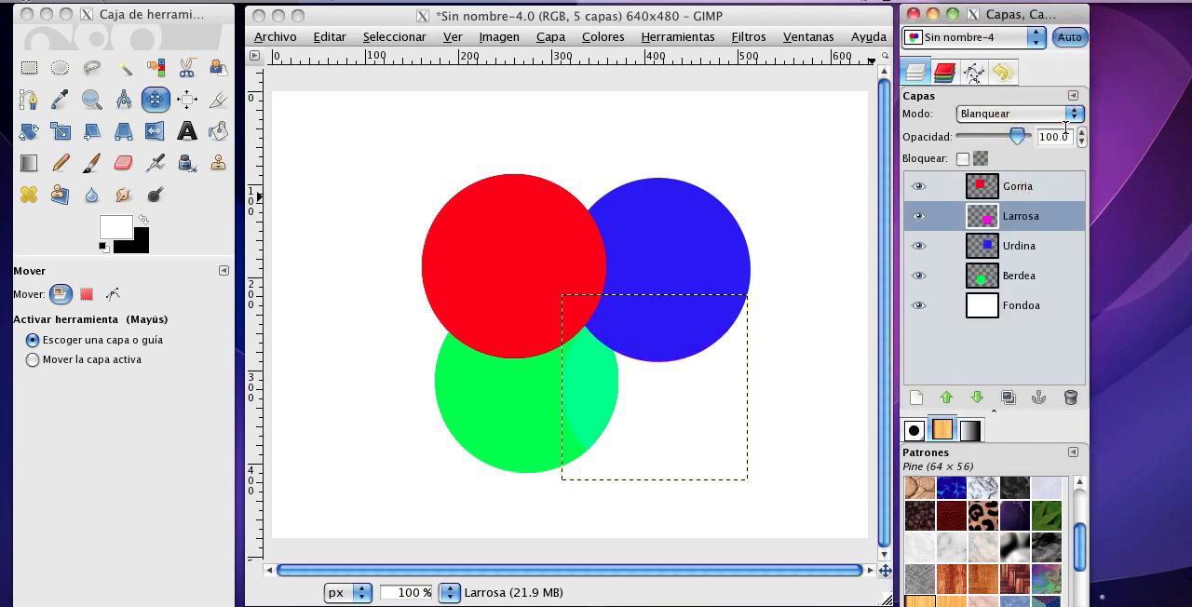
left_click(1075, 117)
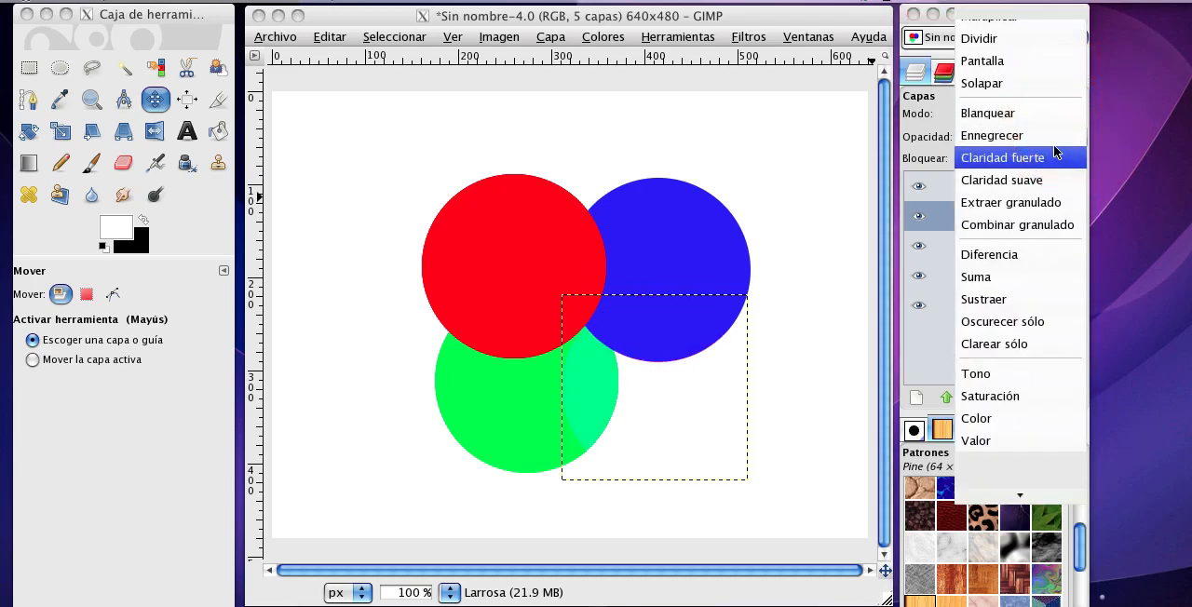
left_click(1054, 137)
Set the Larrosa layer's blending mode back to Normal.
left_click(1072, 115)
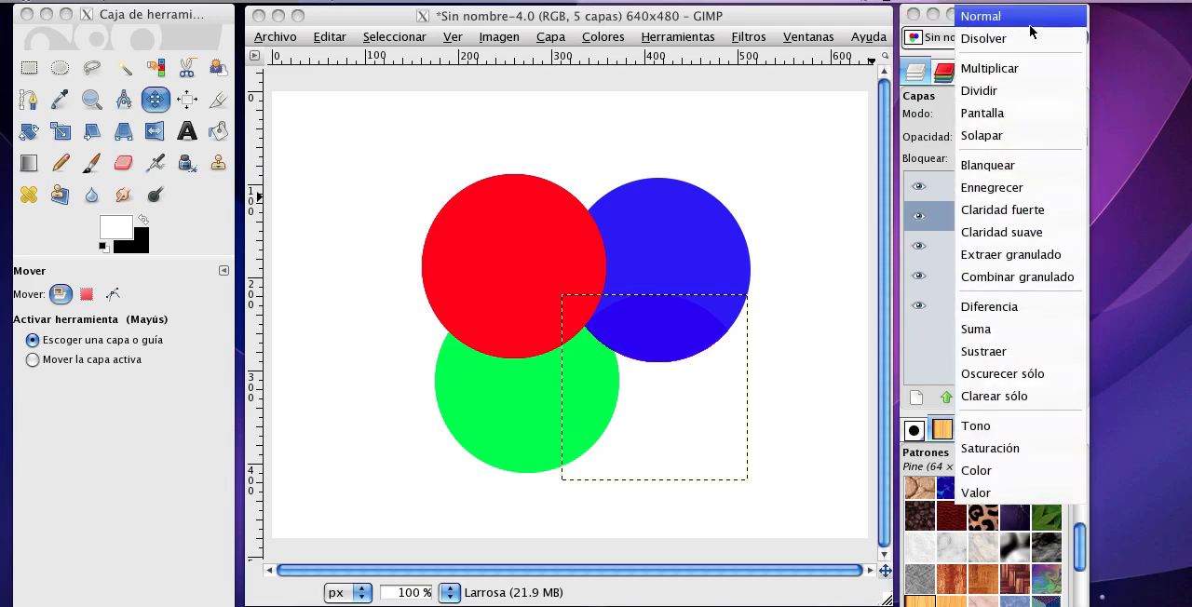
left_click(1031, 26)
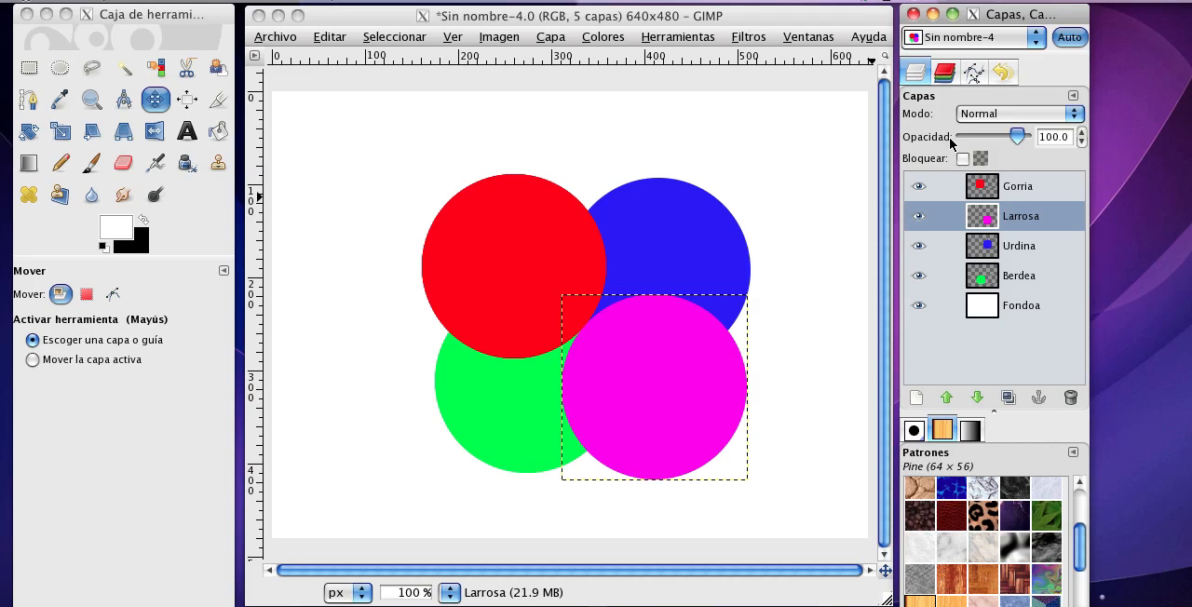
Set the opacity of the Gorria layer with the red circle to 50.
left_click(985, 190)
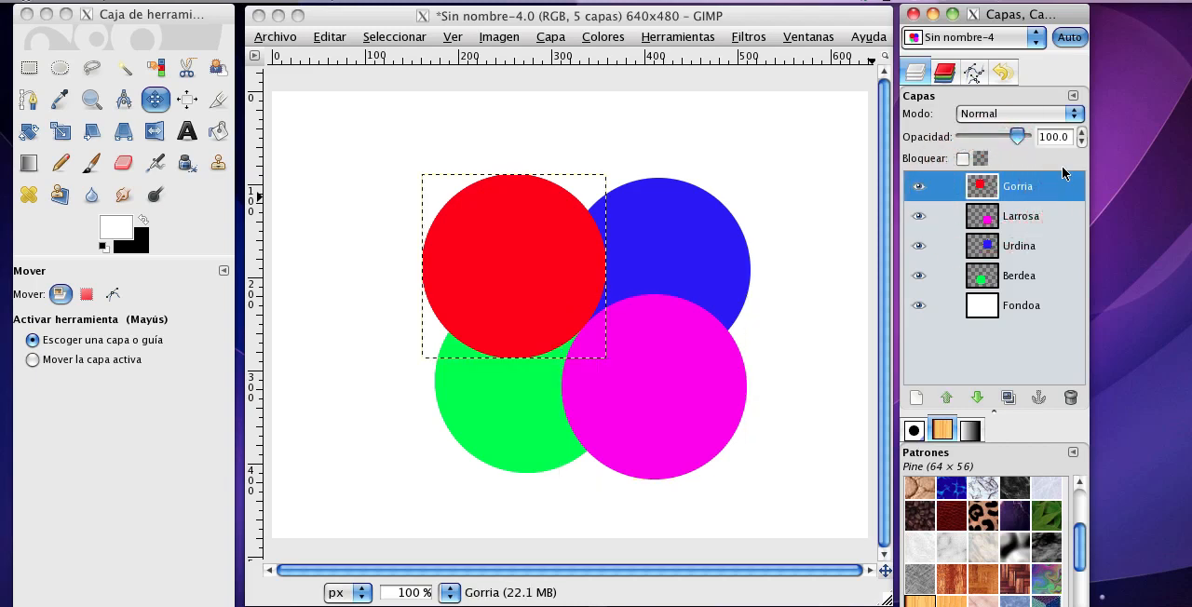
left_click_drag(1055, 136, 1026, 135)
type("5")
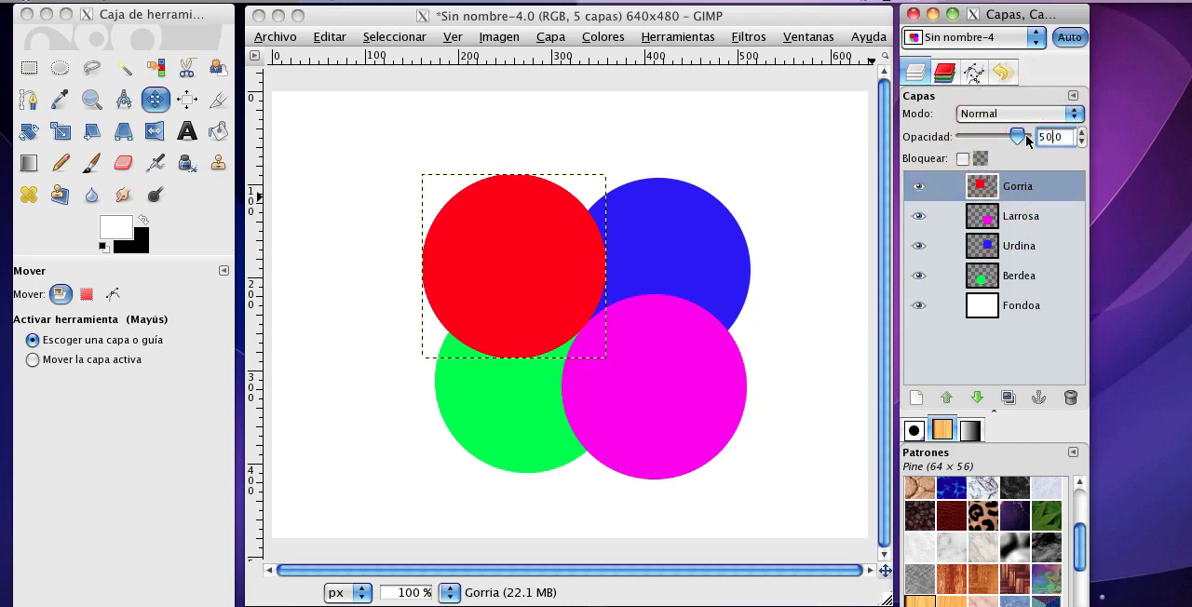
key("Return")
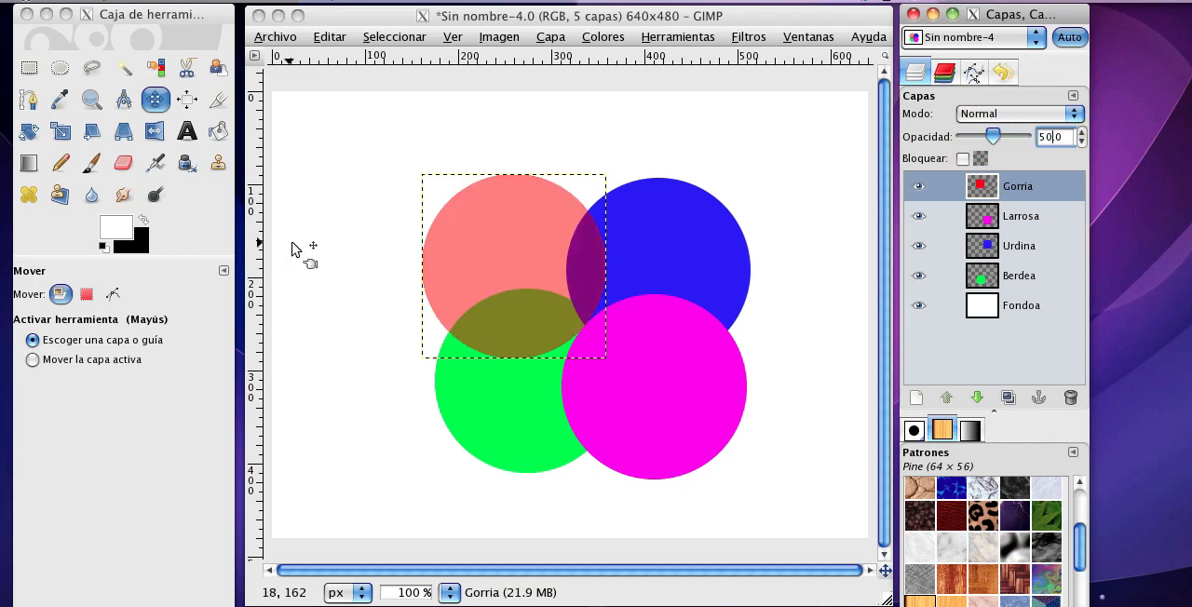
Set the opacity of the Larrosa layer with the magenta circle to 50.
left_click(976, 224)
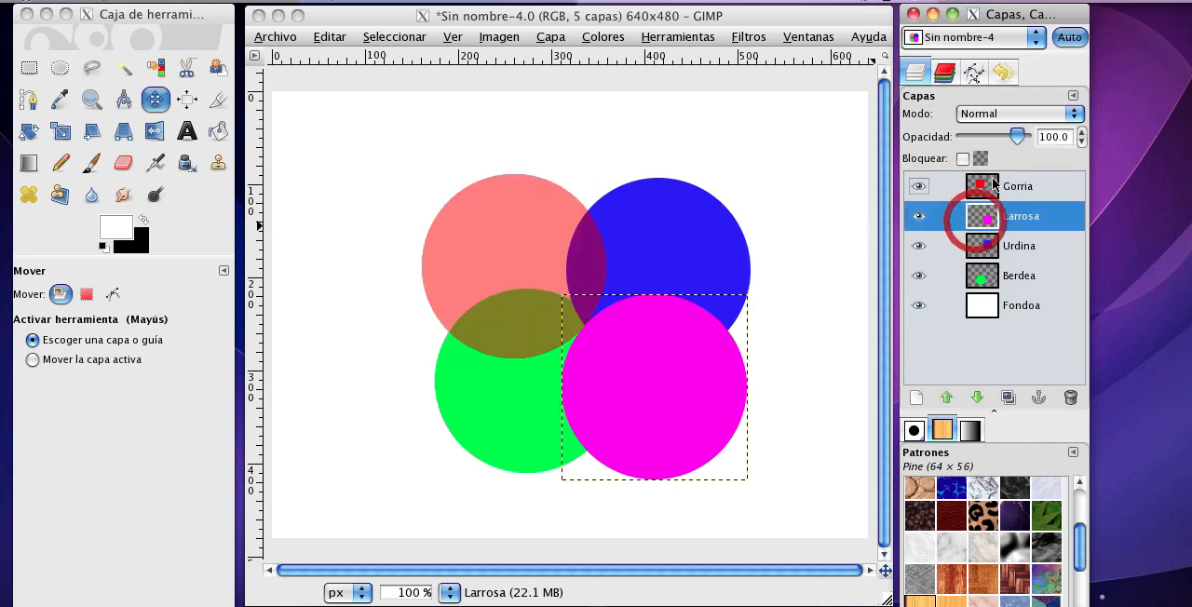
triple_click(1056, 136)
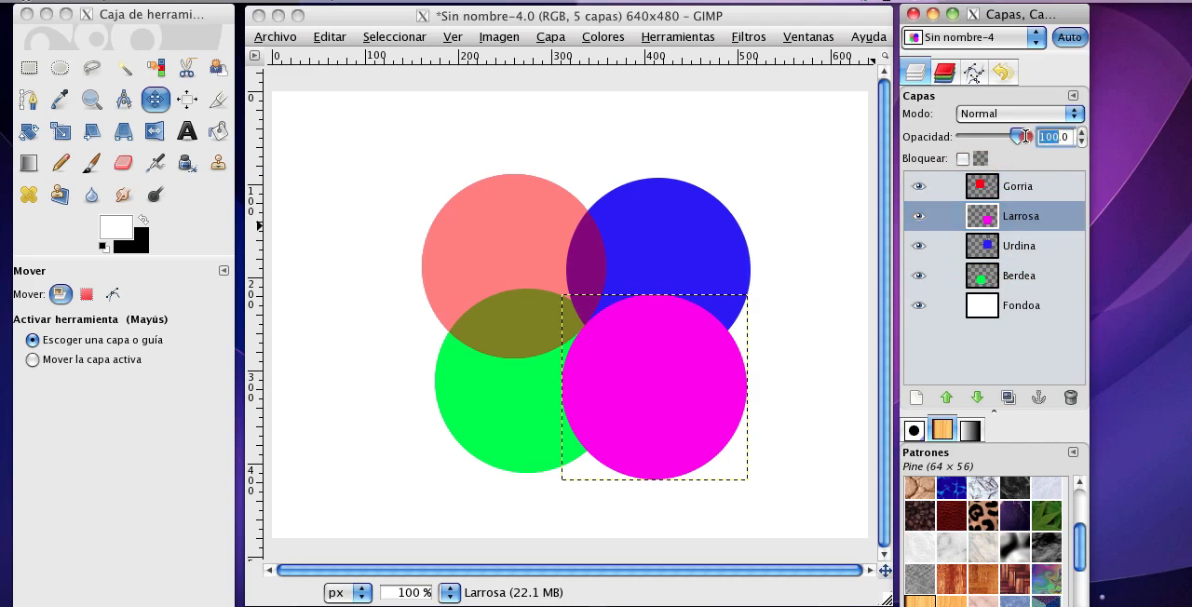
type("0")
Set the opacity of the Urdina layer with the blue circle to 50.
left_click(977, 252)
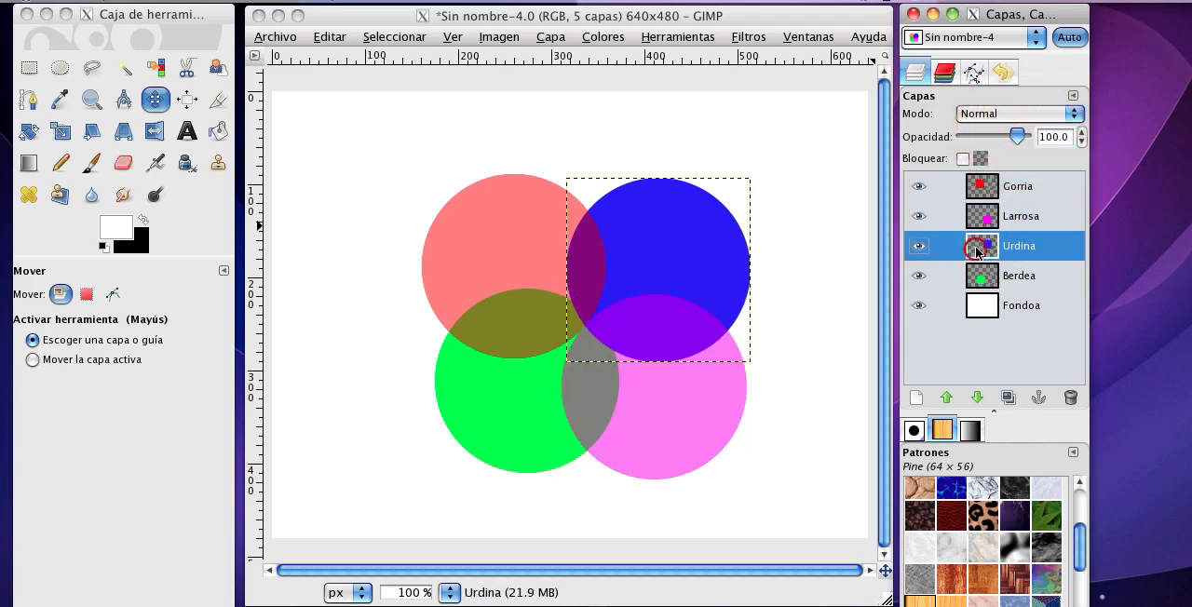
triple_click(1052, 136)
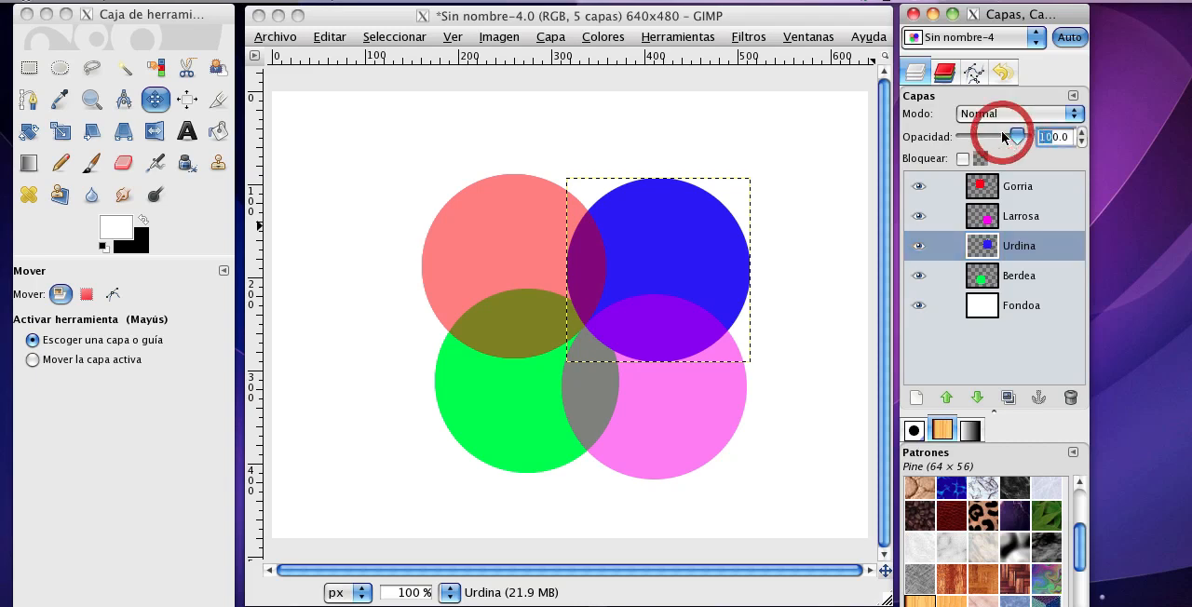
type("50.0")
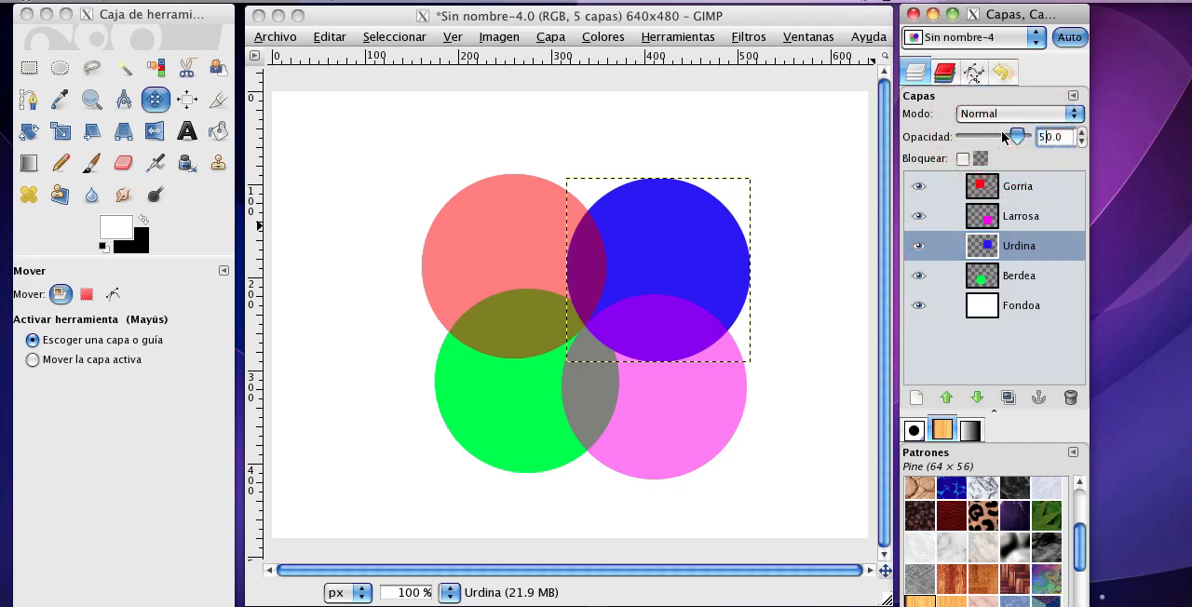
Set the opacity of the Berdea layer with the green circle to 50.
left_click(981, 273)
triple_click(1045, 138)
type("50.0")
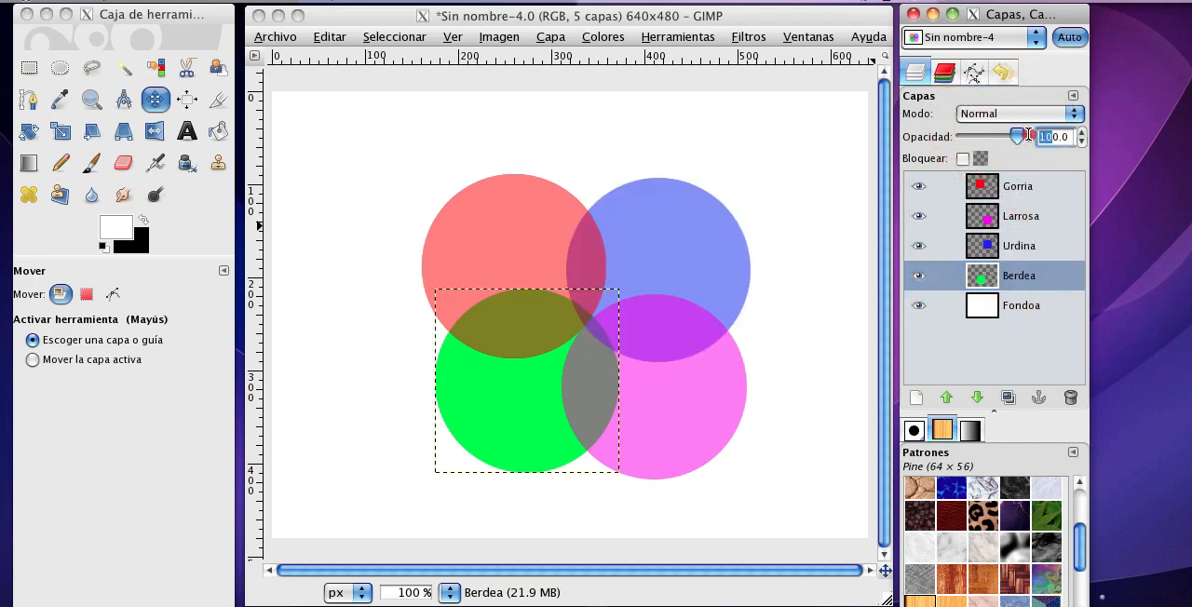
key("Return")
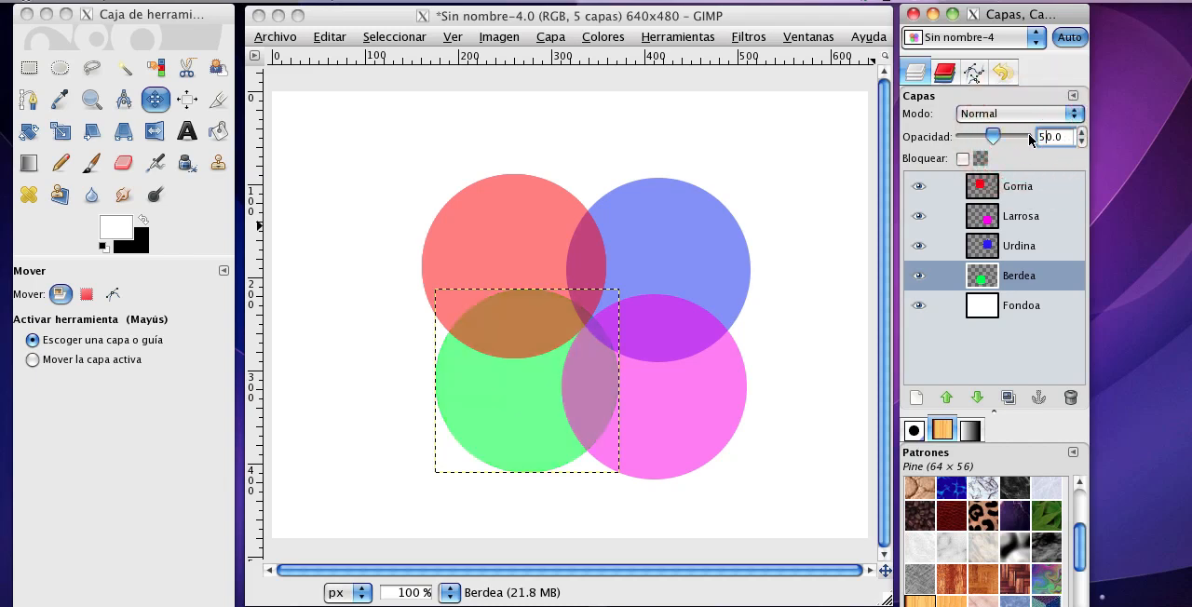